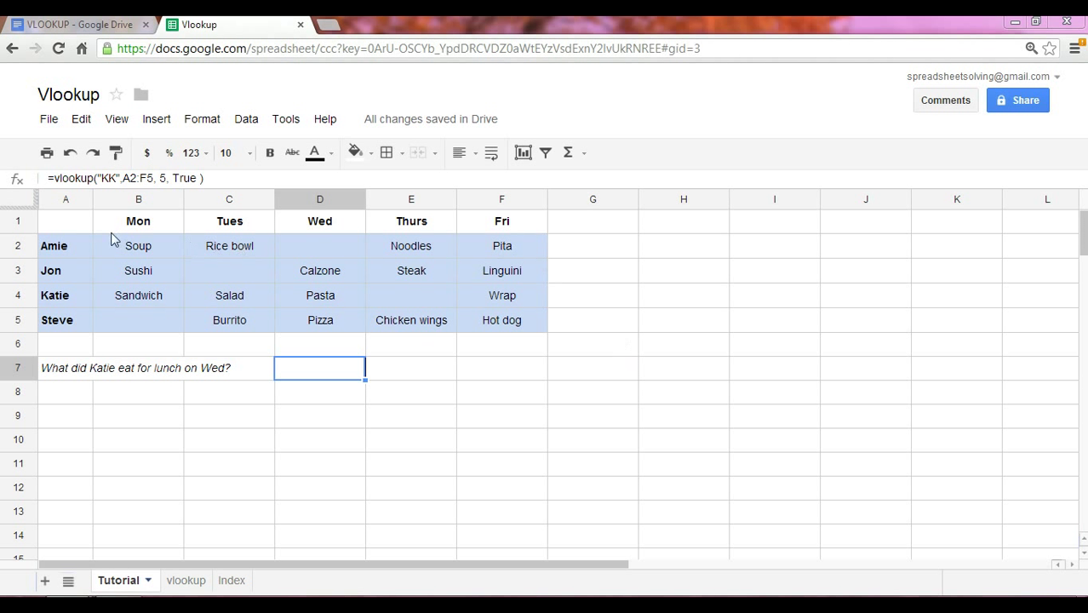
- Point out the names, weekday lunches and Katie's Wednesday Pasta, then go to the VLOOKUP notes
left_click_drag(44, 246, 47, 315)
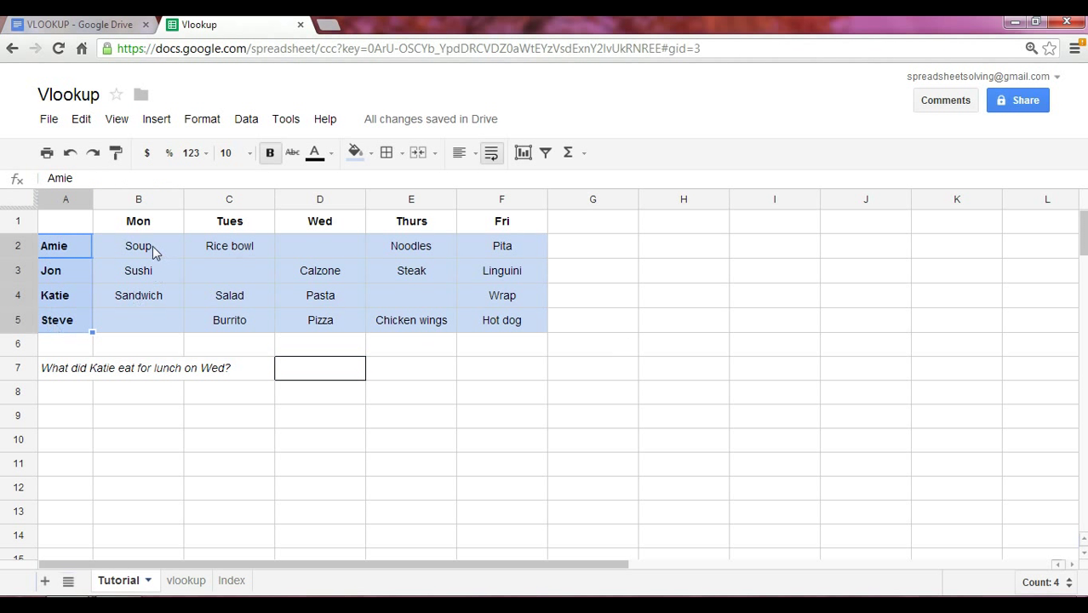
left_click_drag(152, 246, 499, 328)
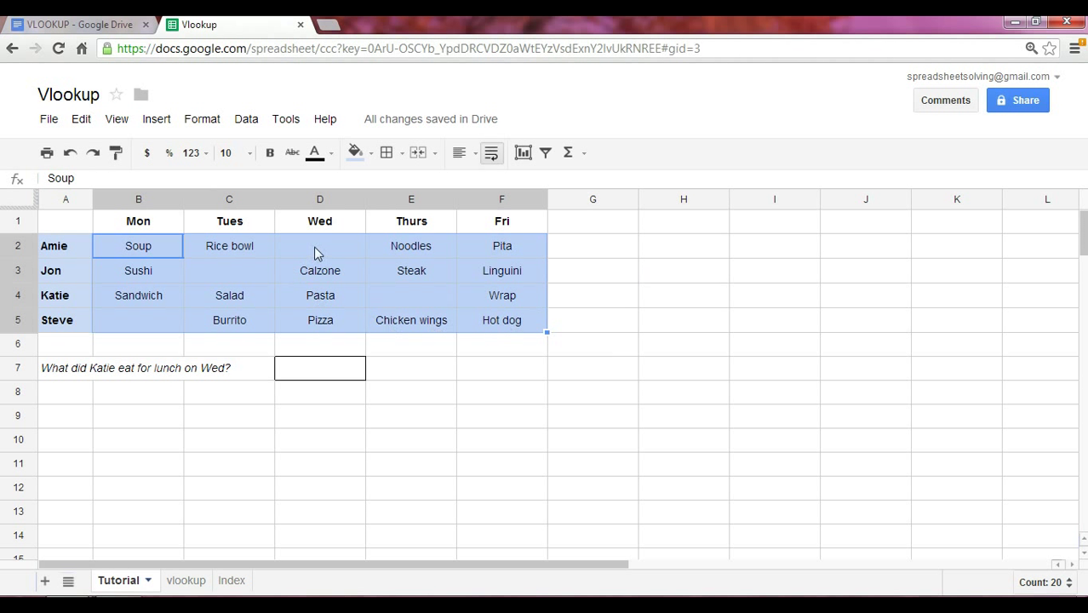
left_click(60, 303)
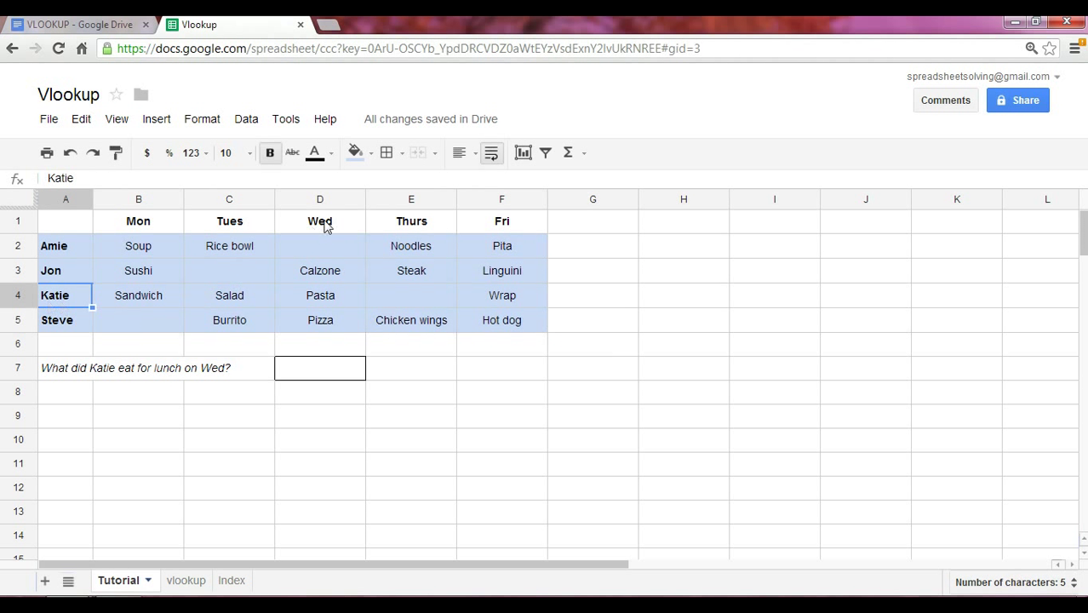
left_click(323, 291)
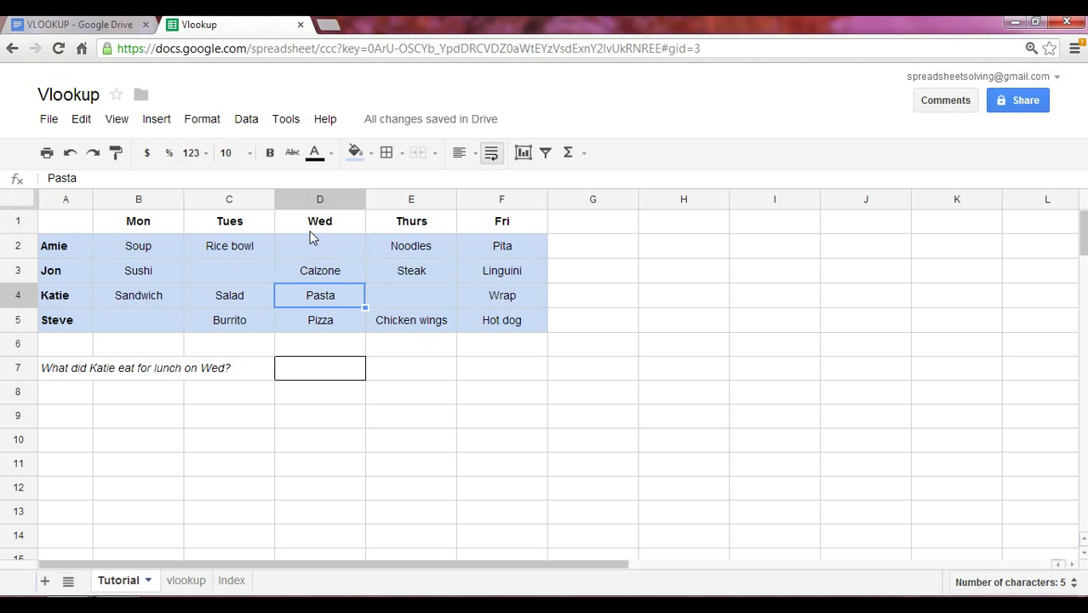
left_click(107, 27)
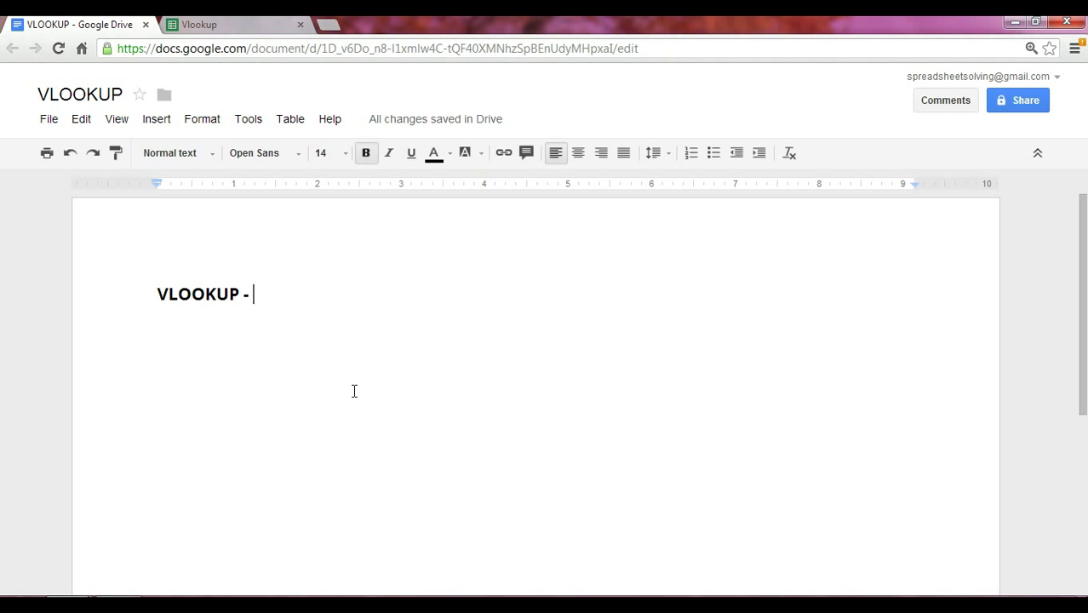
- Extend the heading to 'VLOOKUP - Vertical lookup' and add the definition about returning a value X columns right
type("Verti")
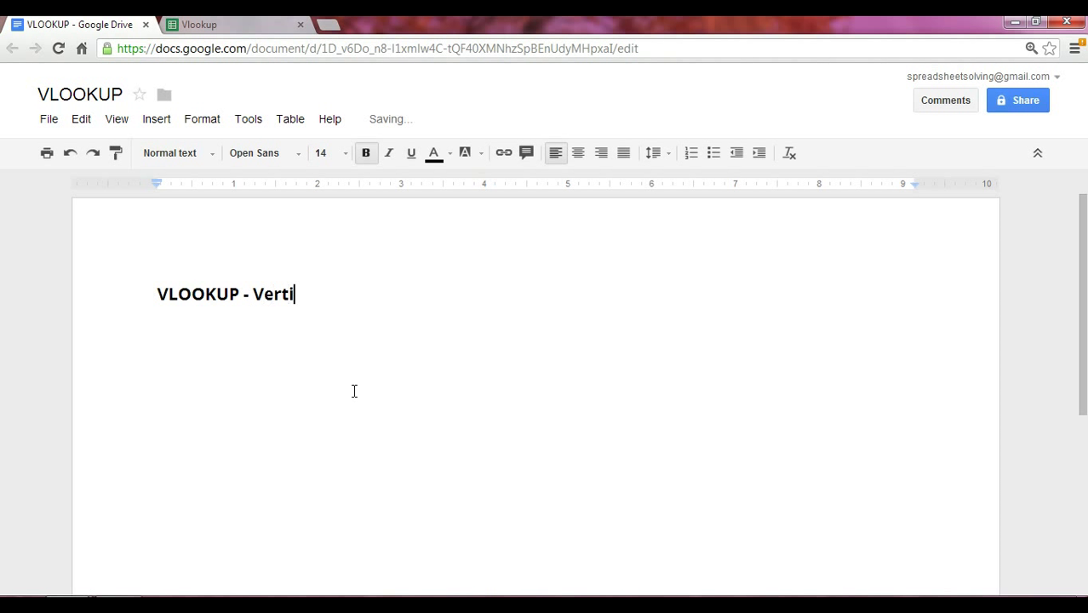
type("cal lookup")
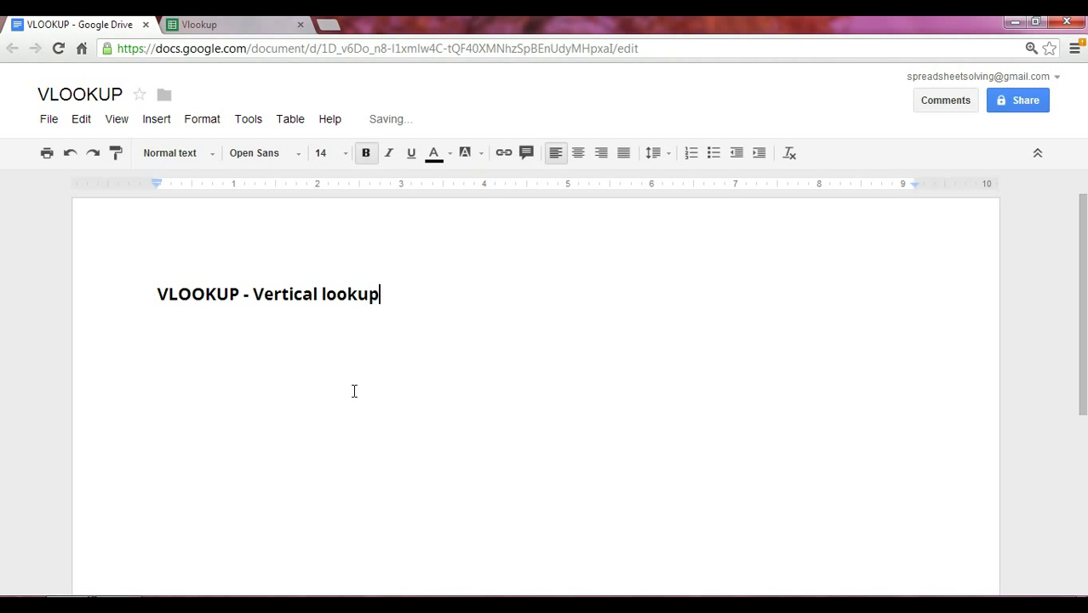
key("Return")
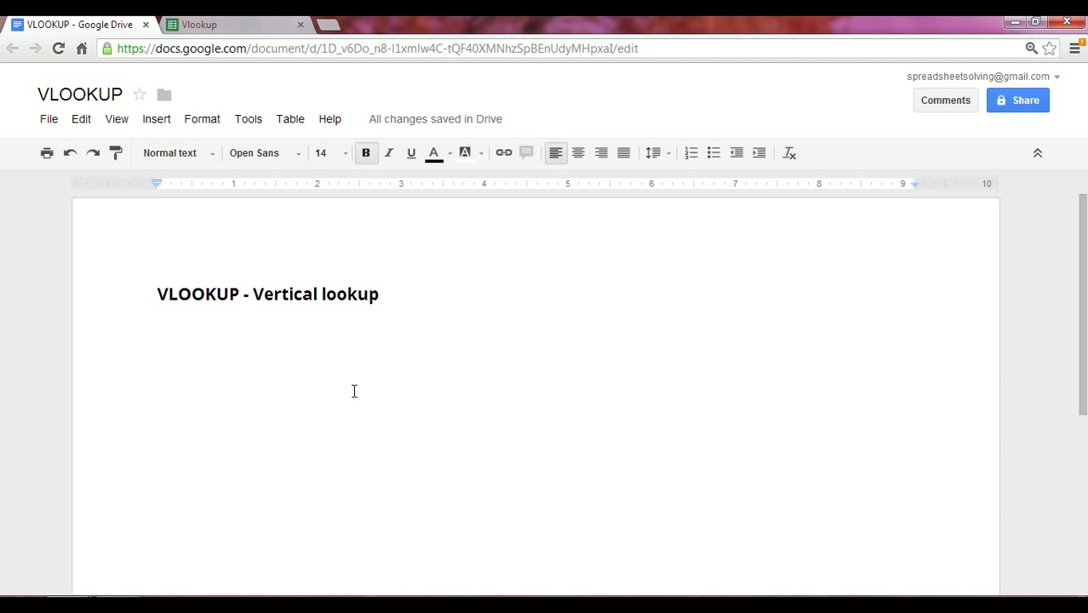
type("returns ")
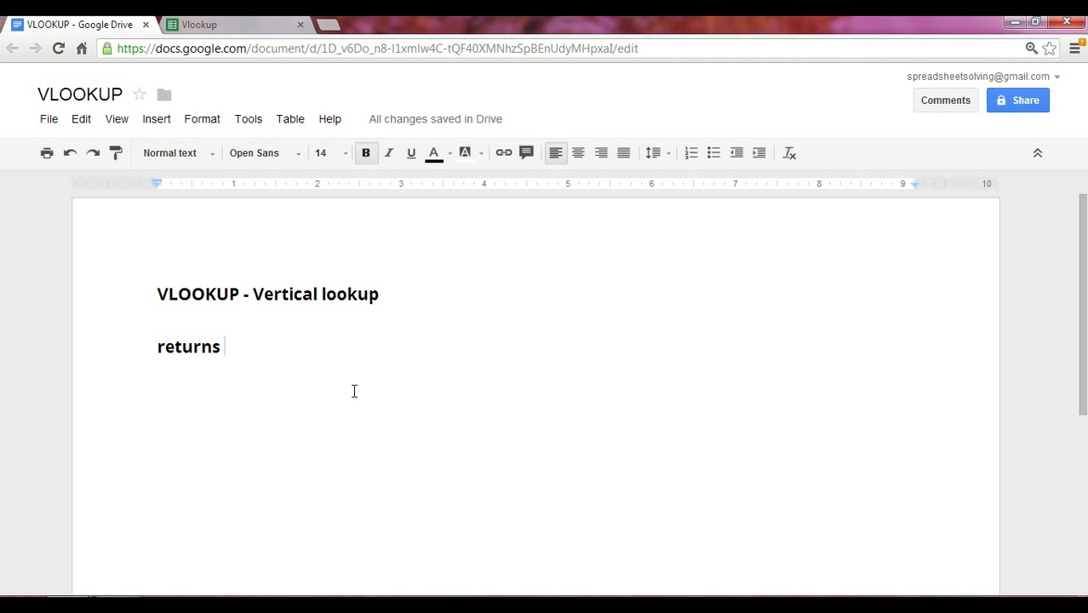
type("a value l")
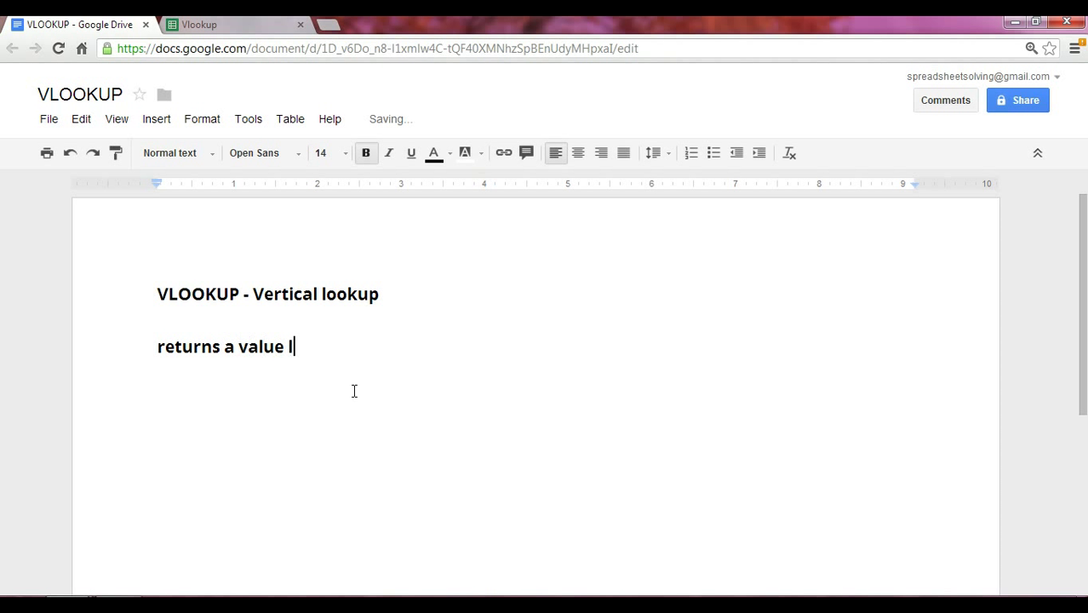
type("ocagte")
key("BackSpace")
key("BackSpace")
key("BackSpace")
type("ted ")
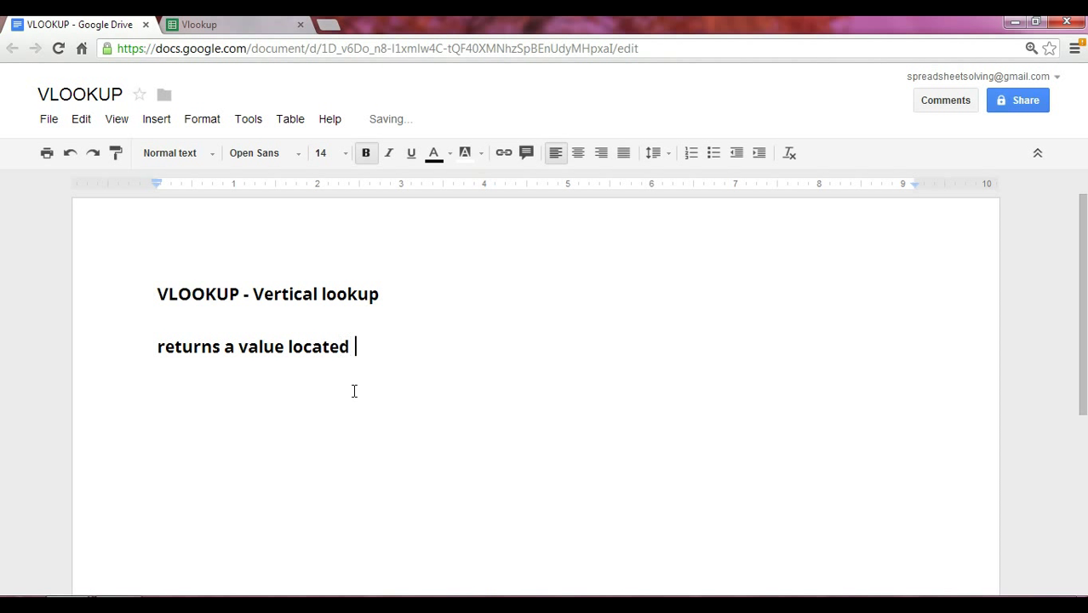
type("X number of c")
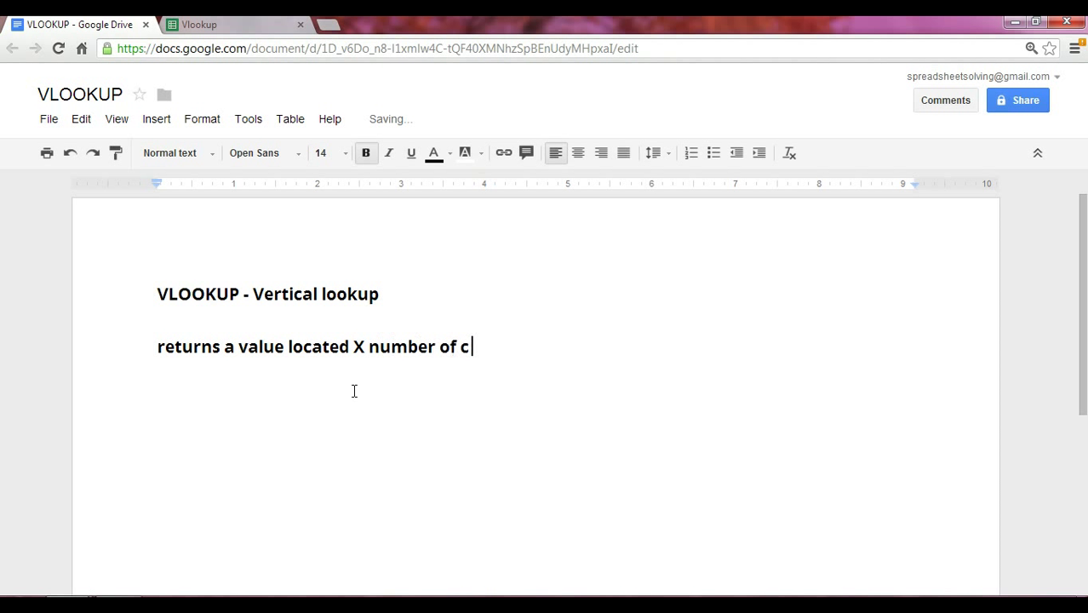
type("olumns")
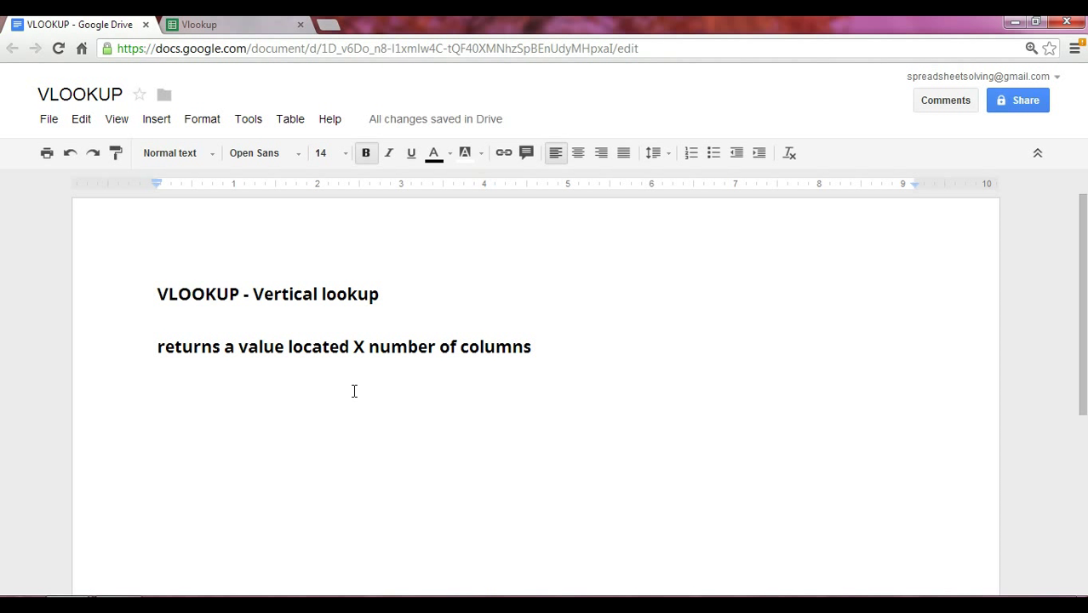
type(" to the right of you")
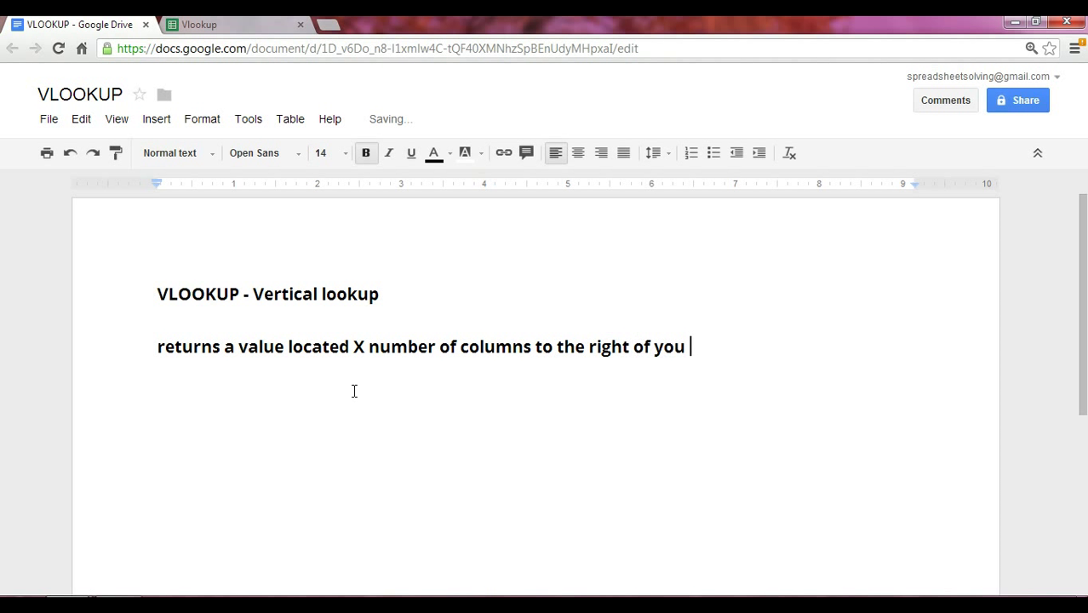
type("r search entit")
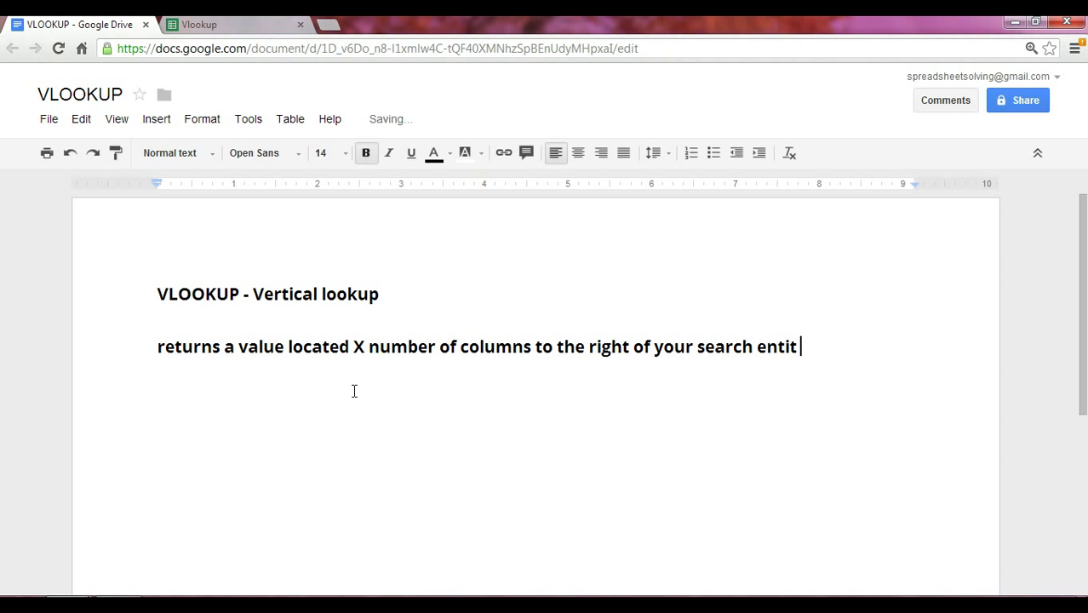
type("y within a defined dataset")
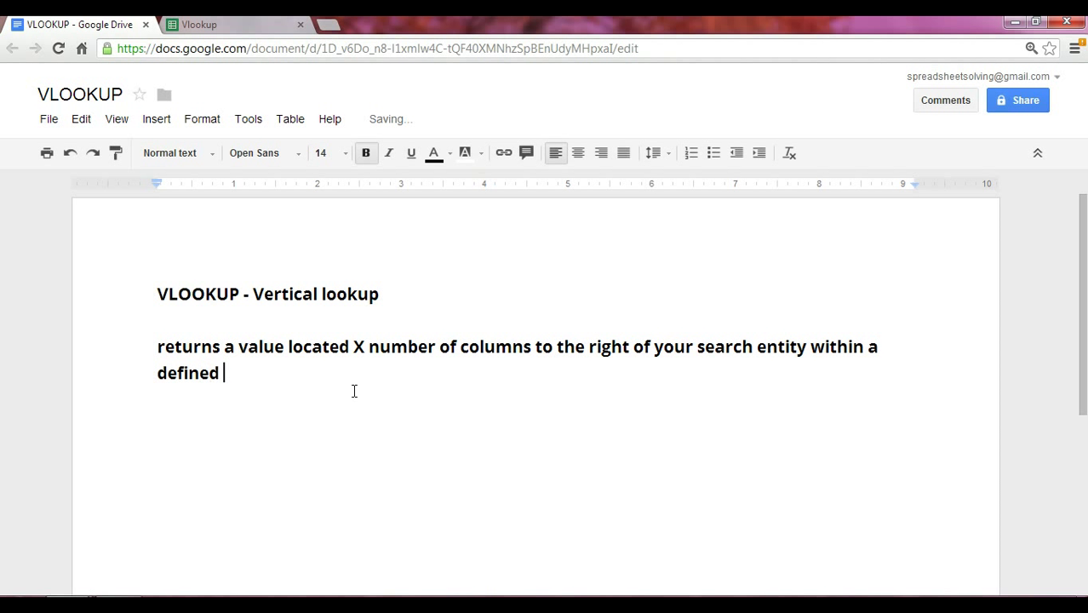
key("Return")
key("Return")
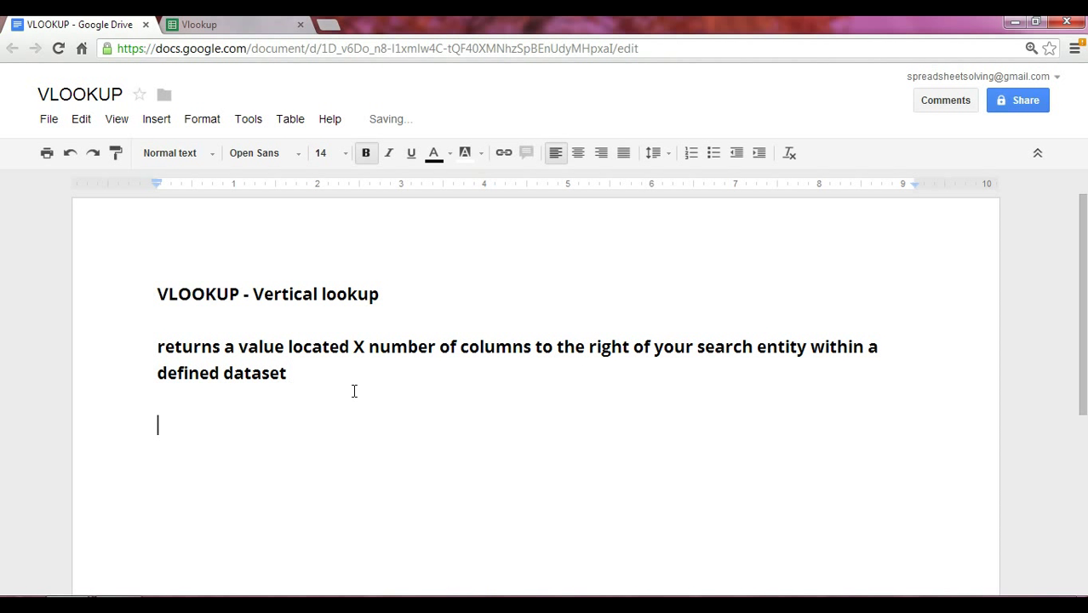
left_click_drag(355, 341, 533, 334)
- Highlight 'X number of columns', 'search entity' and 'dataset' in yellow in the definition
left_click(465, 153)
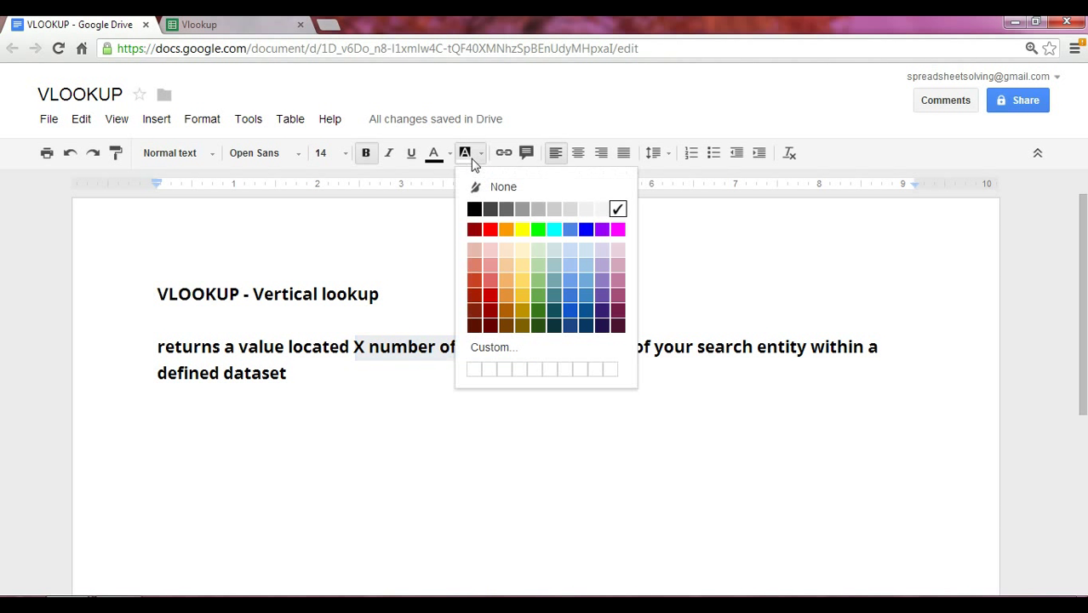
left_click(524, 228)
left_click(588, 388)
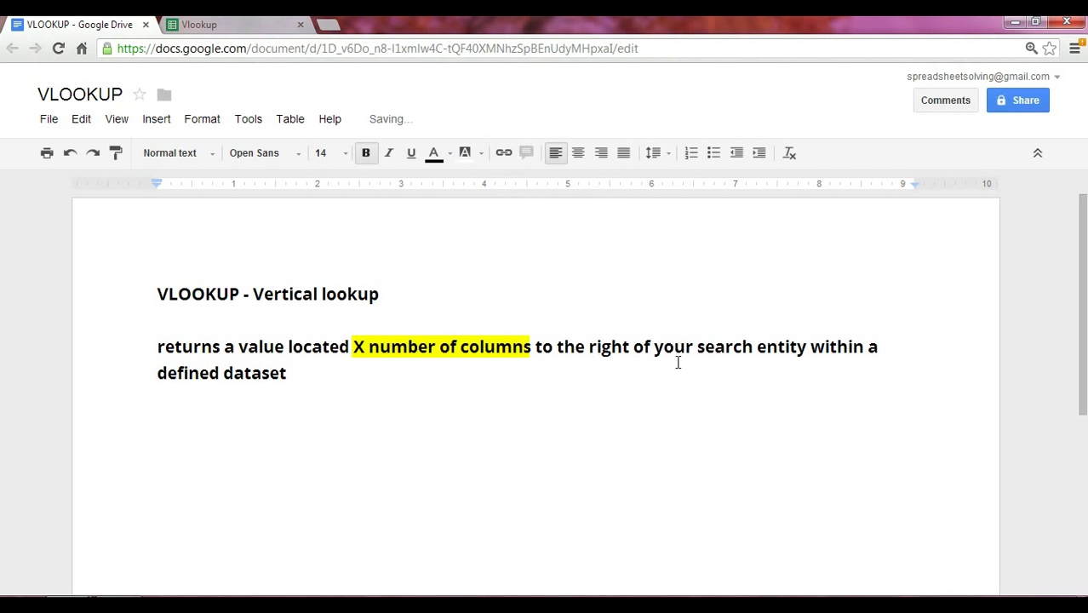
left_click_drag(697, 347, 800, 340)
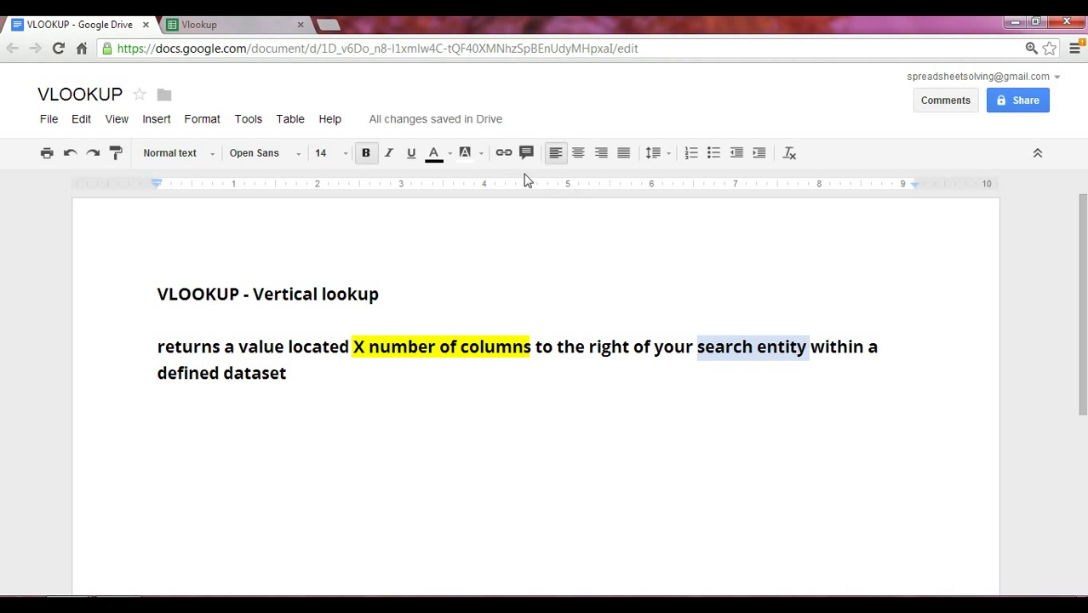
left_click(466, 154)
left_click(522, 231)
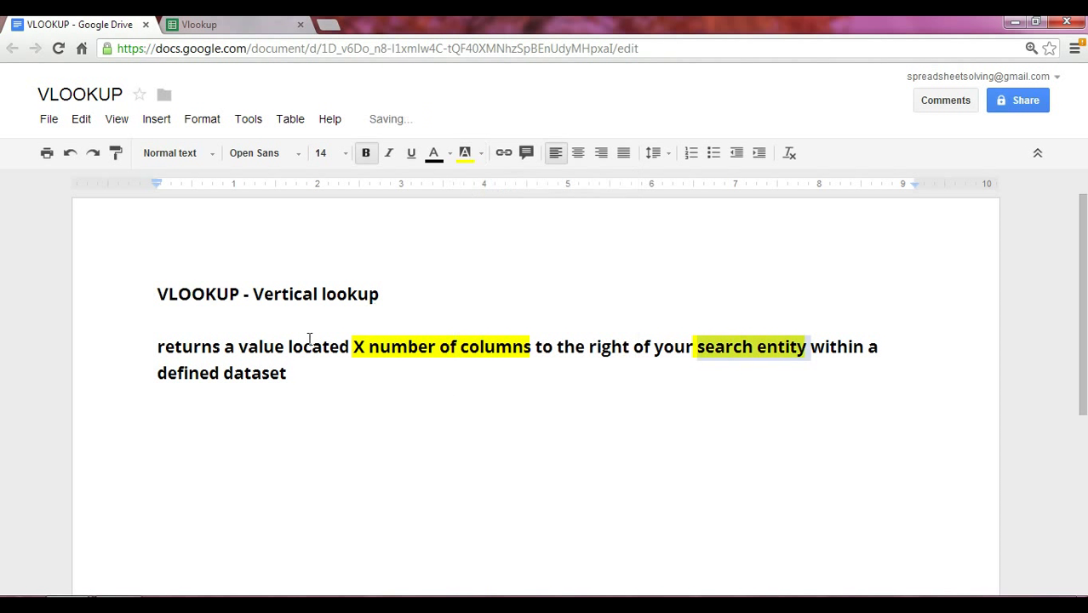
left_click_drag(219, 373, 299, 382)
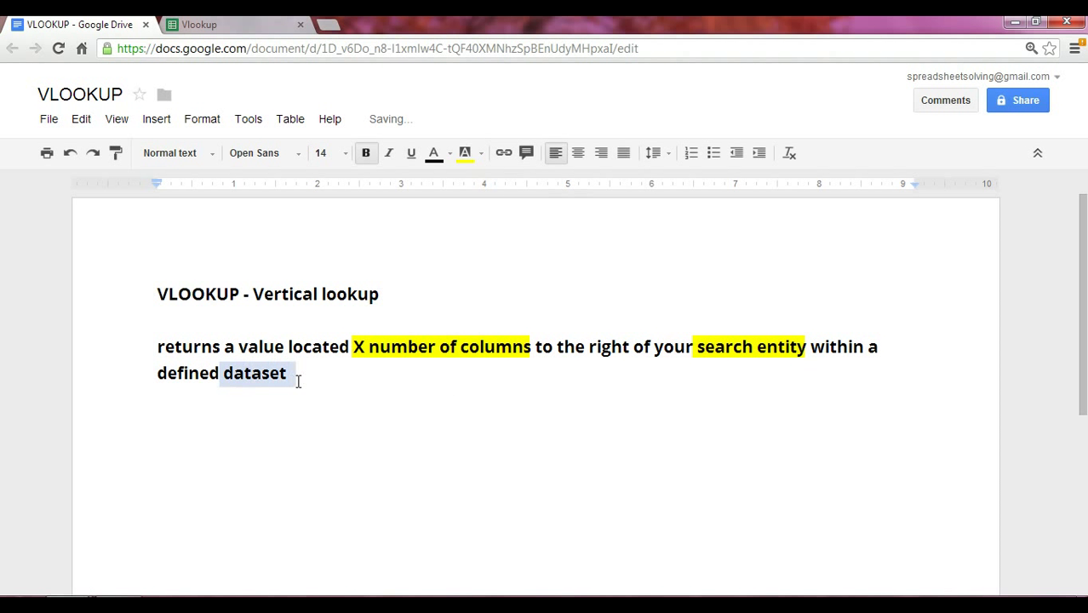
left_click(467, 154)
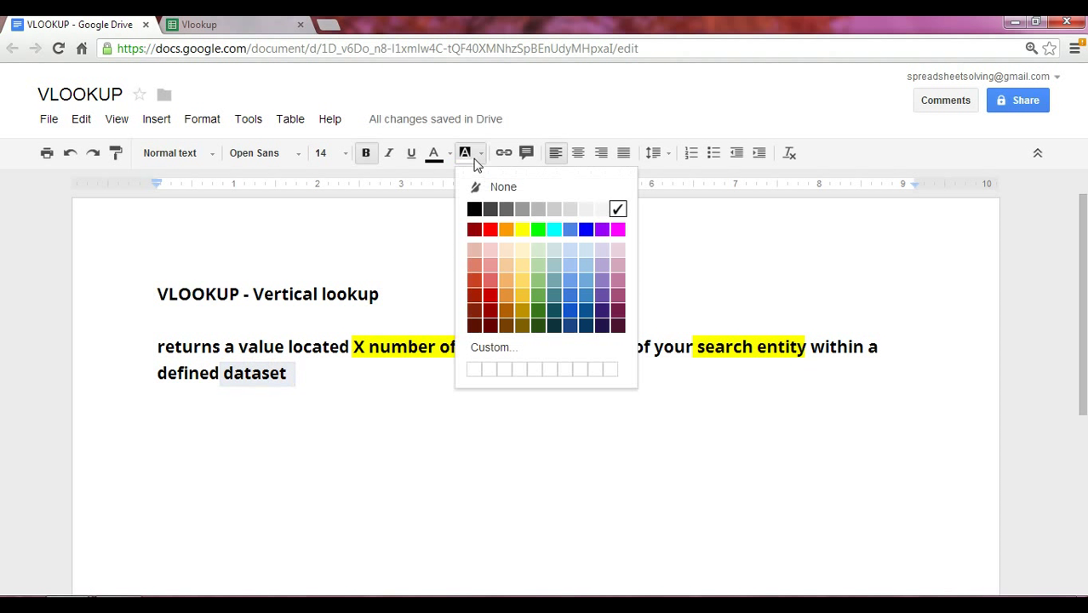
left_click(519, 230)
left_click(445, 402)
key("Return")
key("Return")
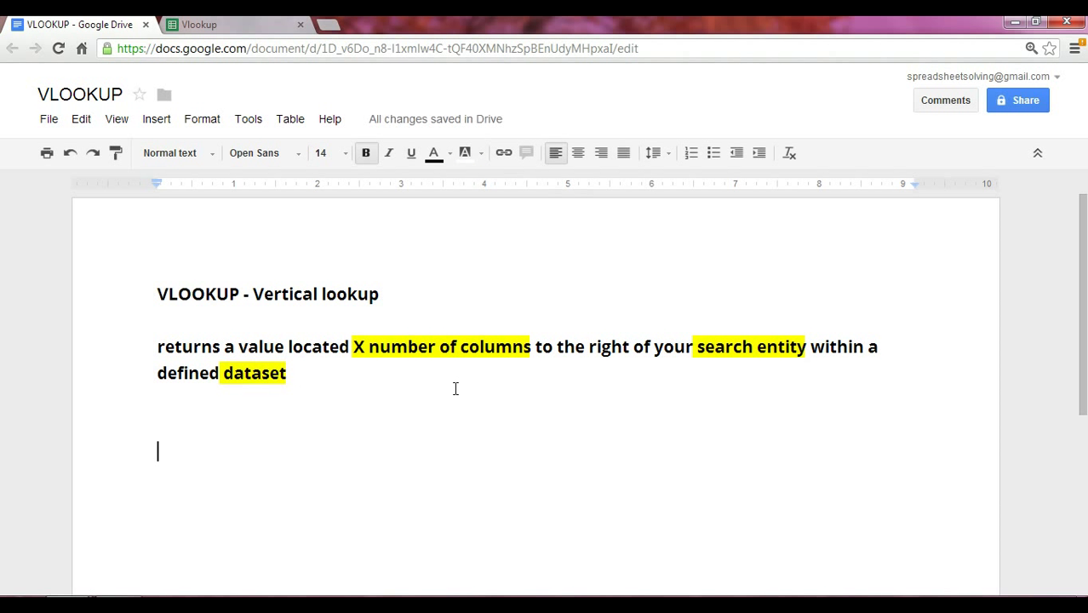
- Add the syntax line '=Vlookup( search entity, dataset, X, closest match)' below the definition
type("=")
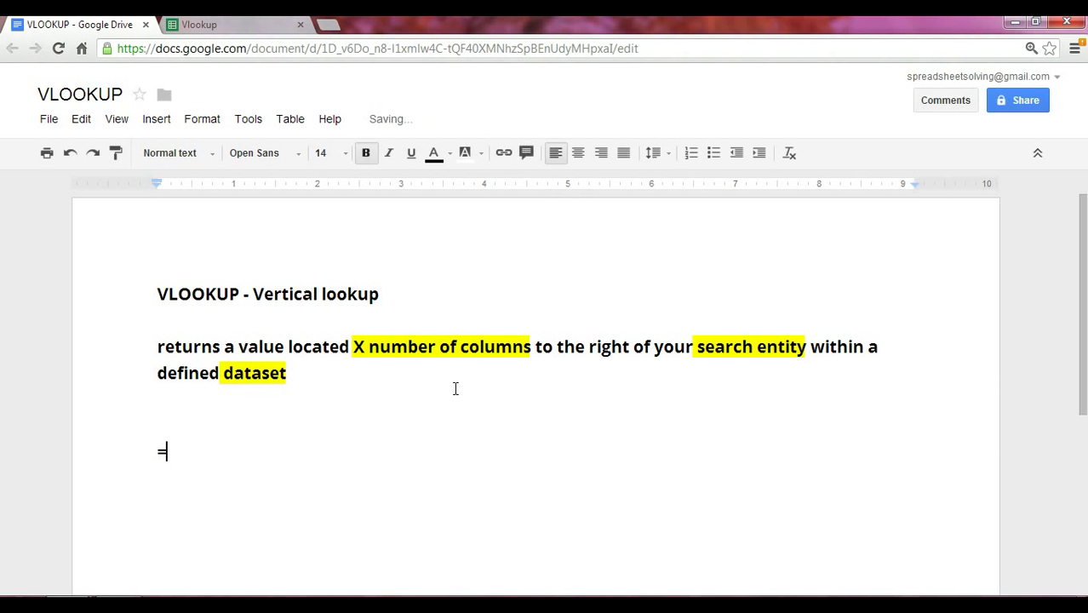
type("VII")
key("BackSpace")
key("BackSpace")
type("lookup( ")
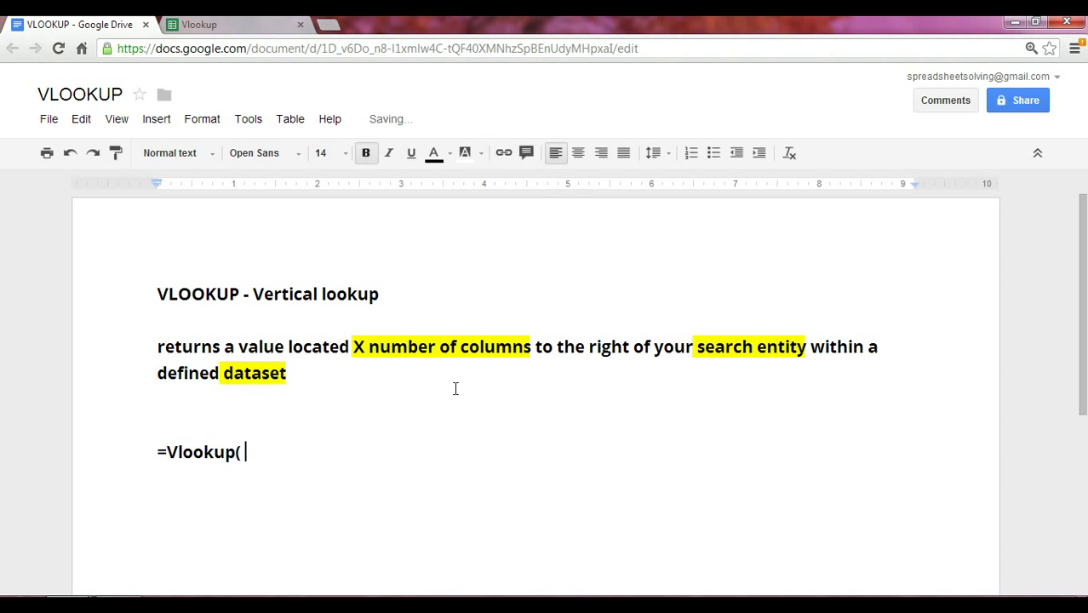
type("search enti")
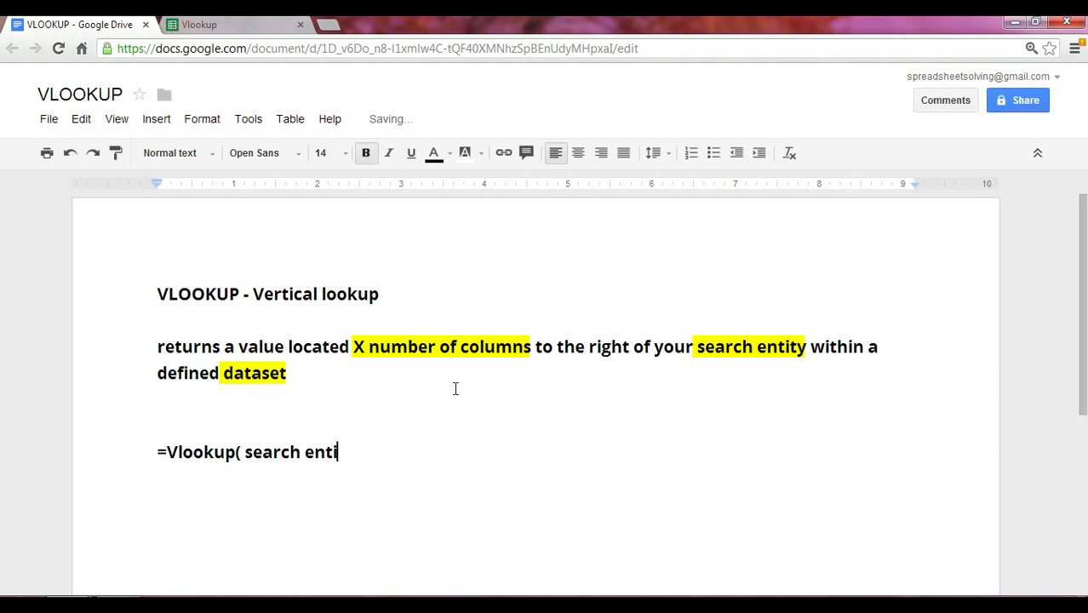
type("ty, ")
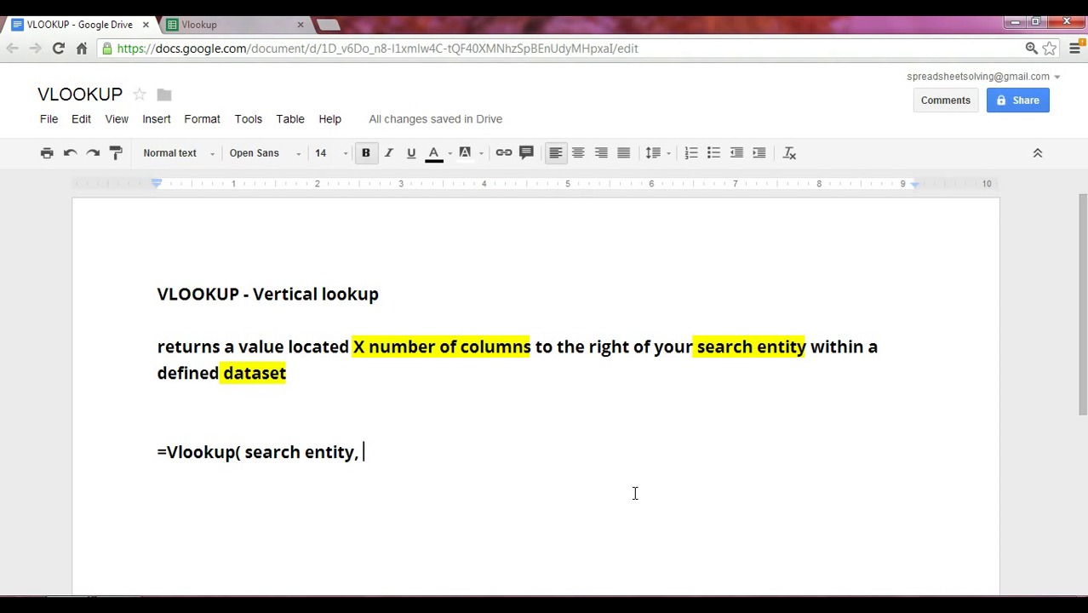
type("dataset, ")
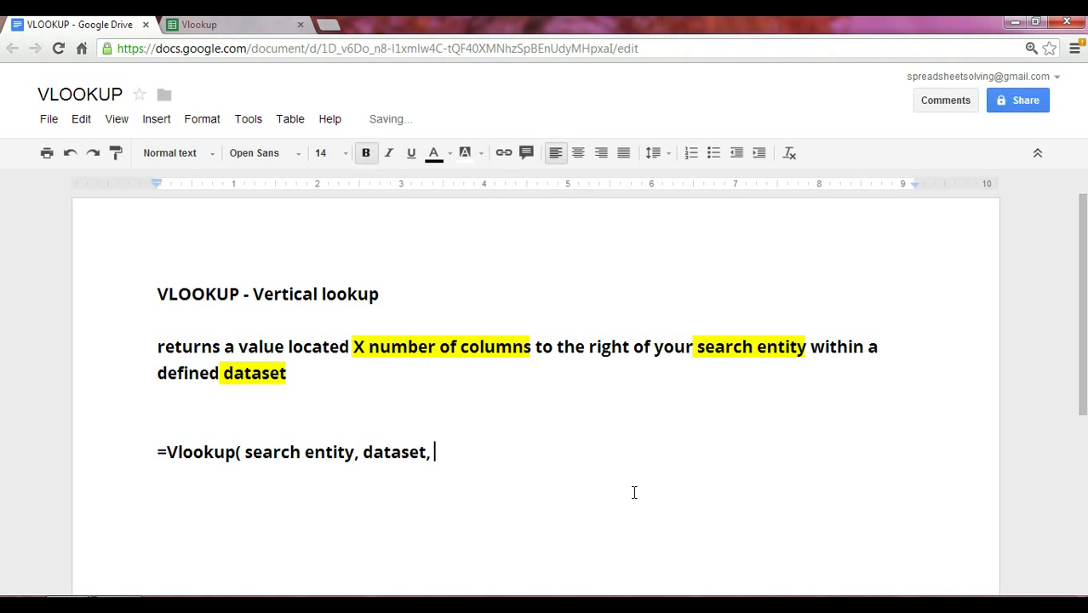
type("X,")
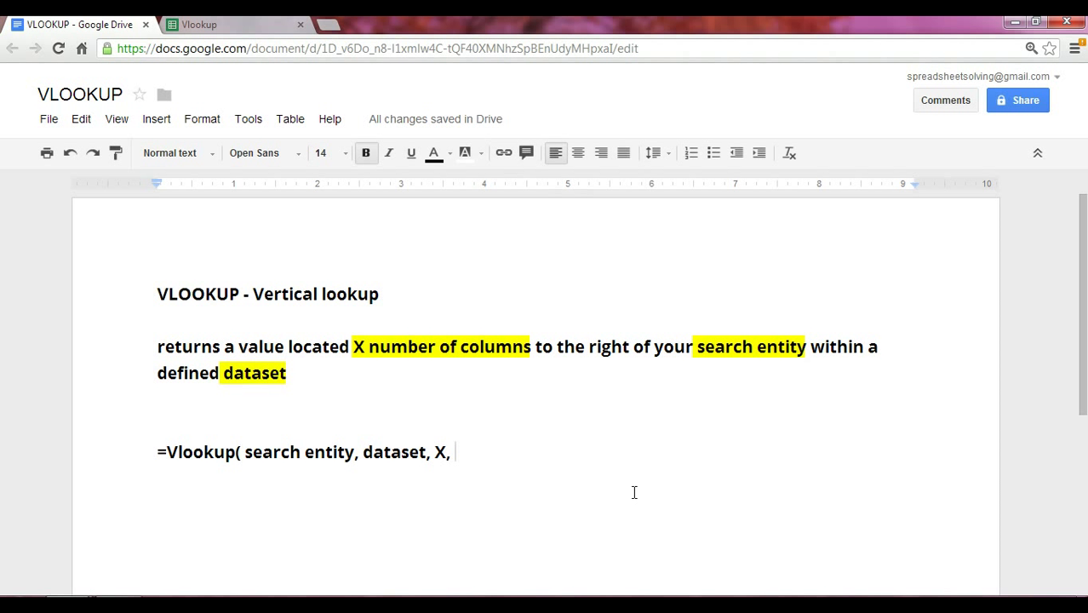
type("closest match)")
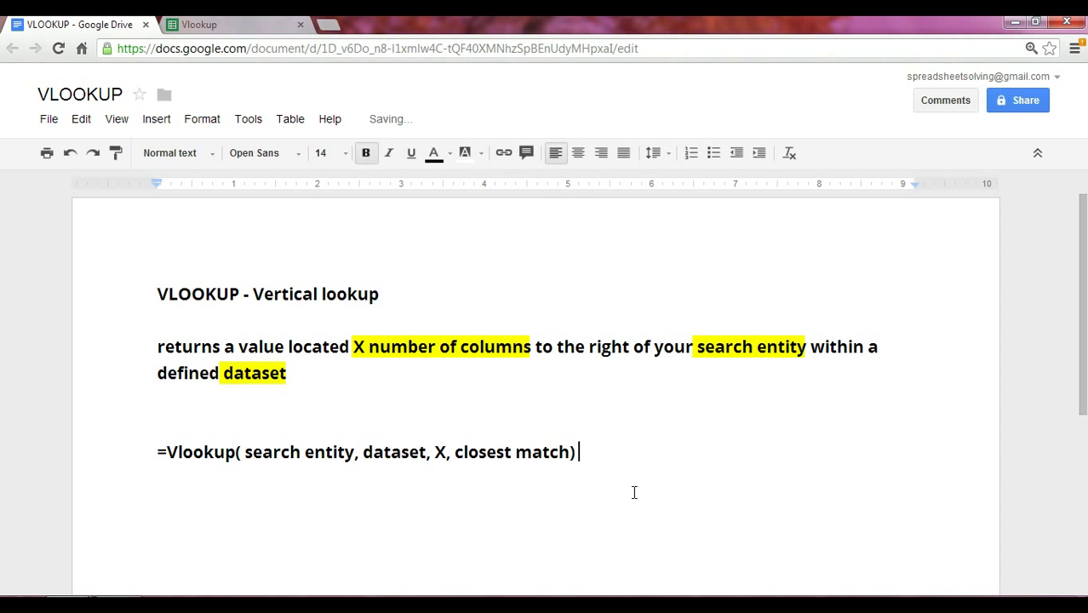
key("Return")
key("Return")
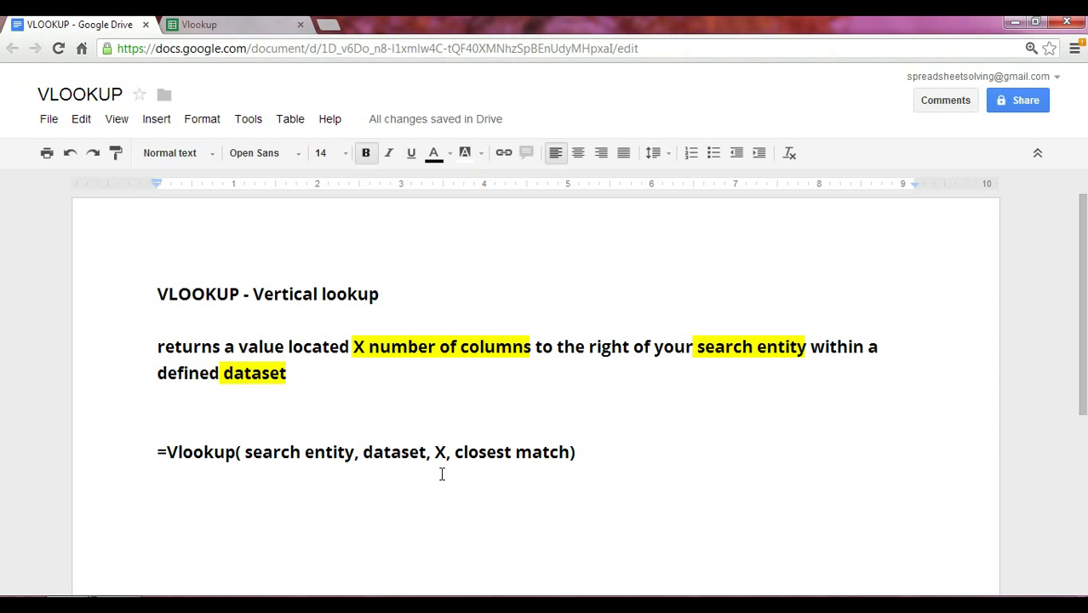
- Highlight the syntax line in yellow and return to the Vlookup spreadsheet
left_click_drag(159, 452, 595, 446)
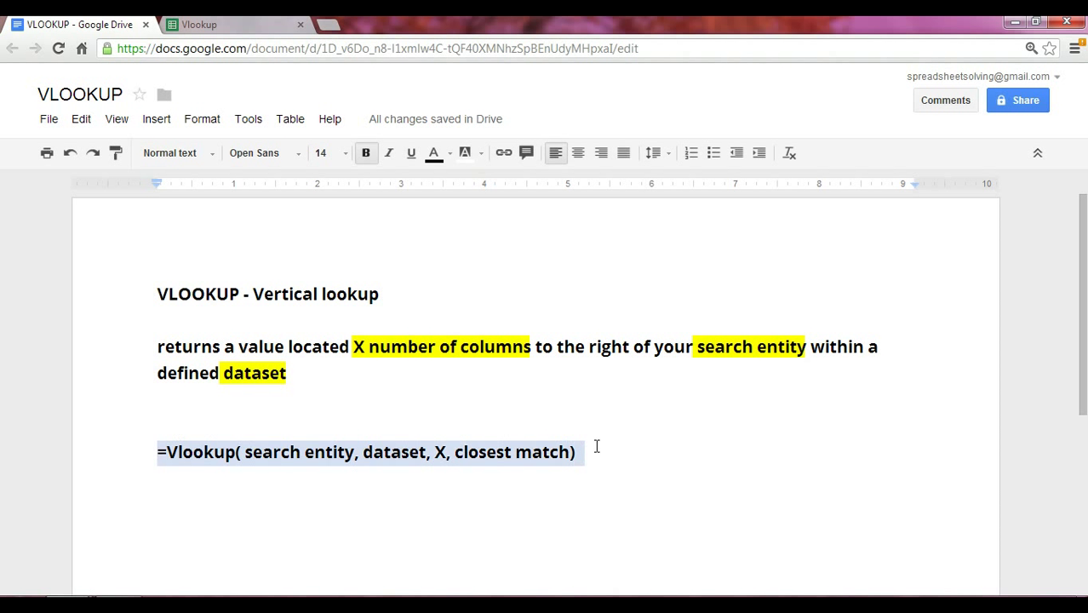
left_click(481, 153)
left_click(522, 229)
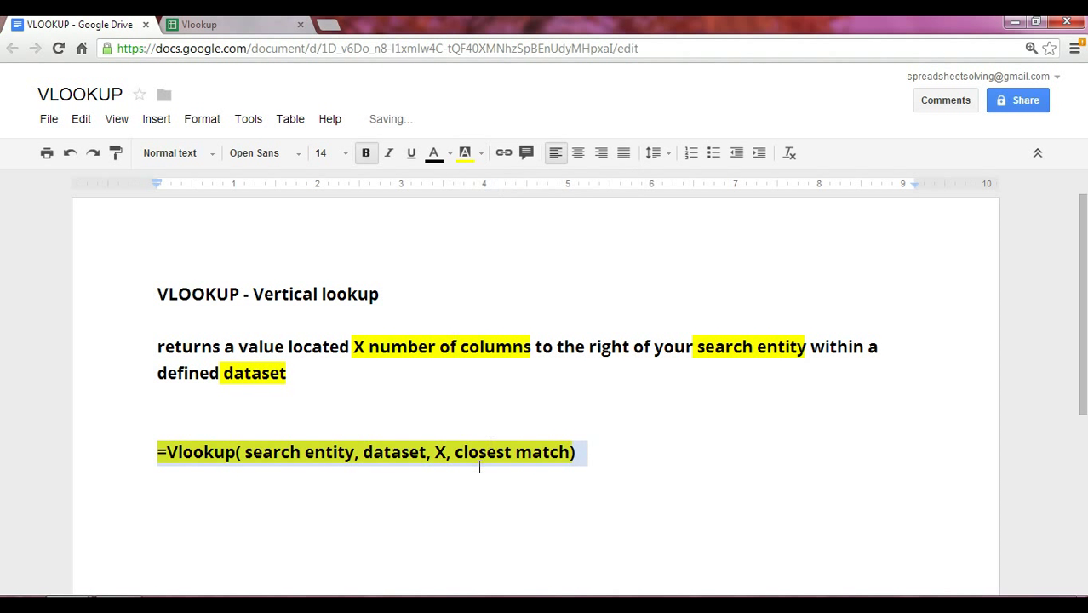
left_click(478, 464)
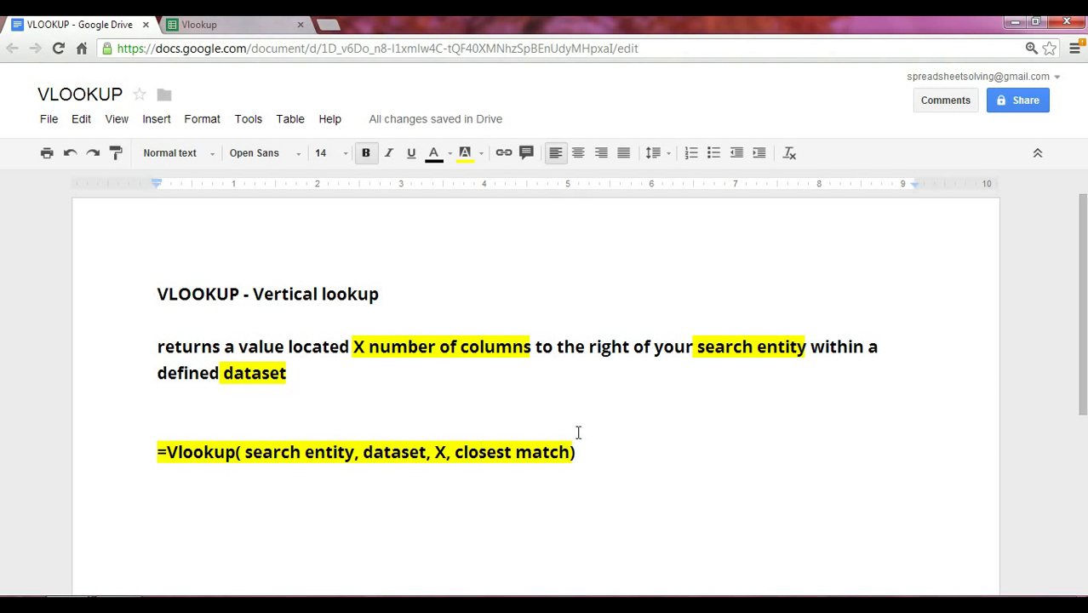
left_click(235, 30)
- In D7, begin the formula =vlookup("Katie",A2:F5 using the lunch table as the range
left_click(151, 422)
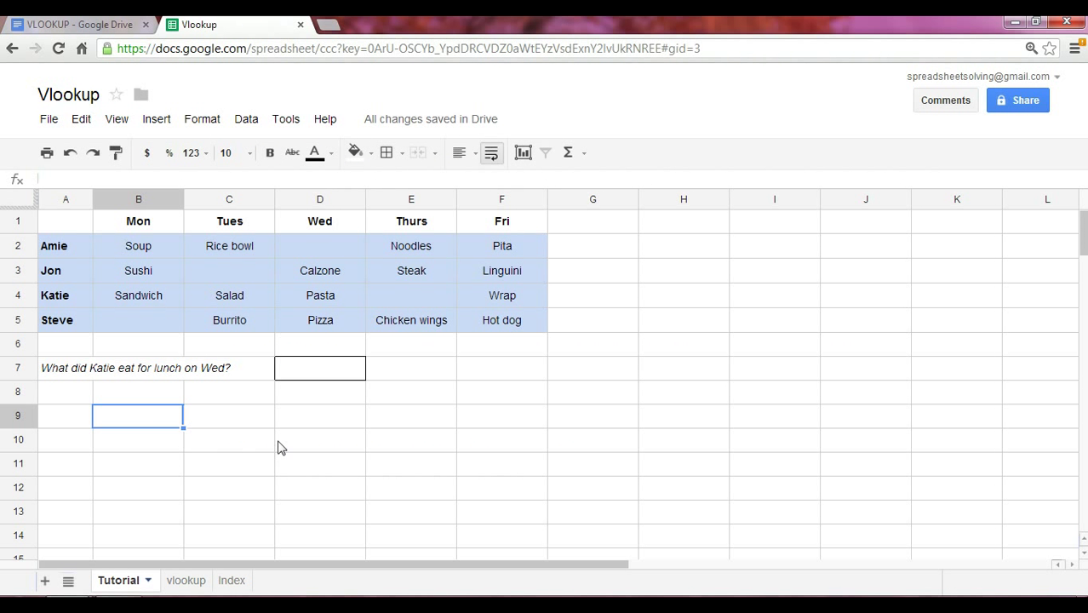
left_click(324, 375)
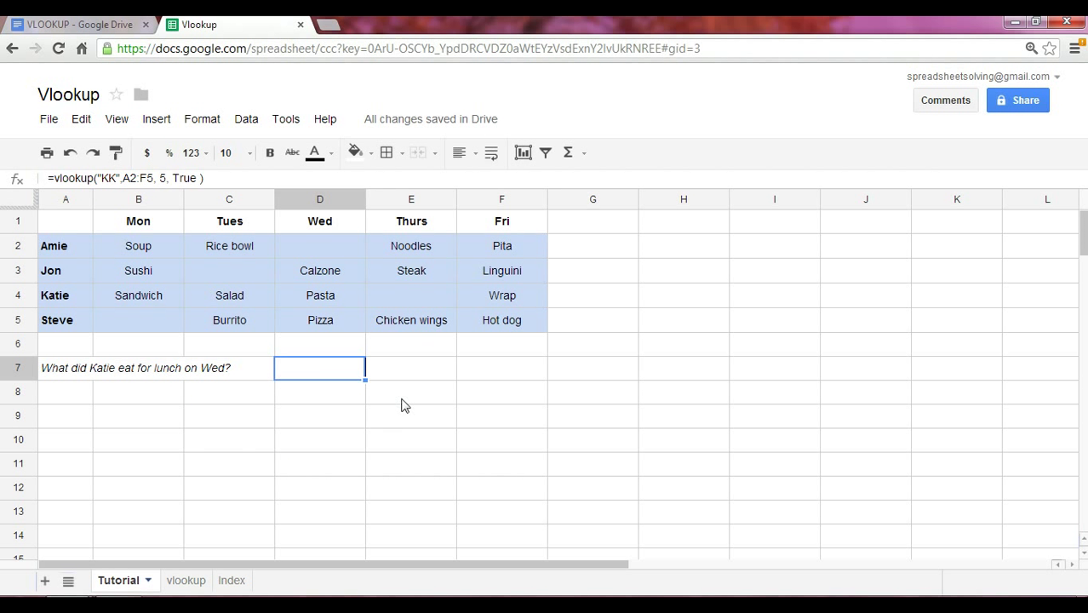
type("=")
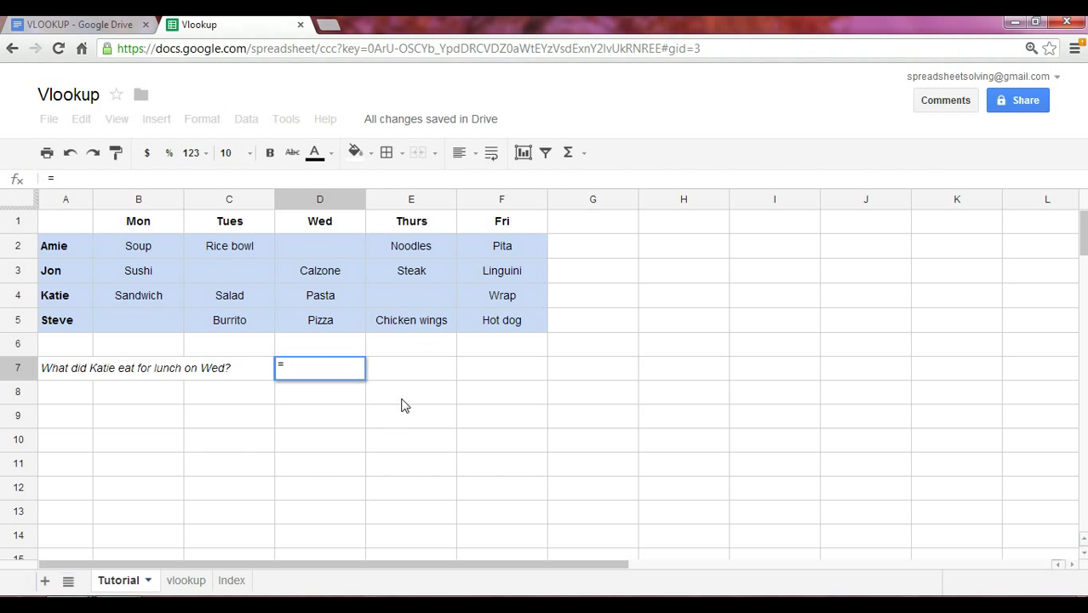
type("vlo")
key("BackSpace")
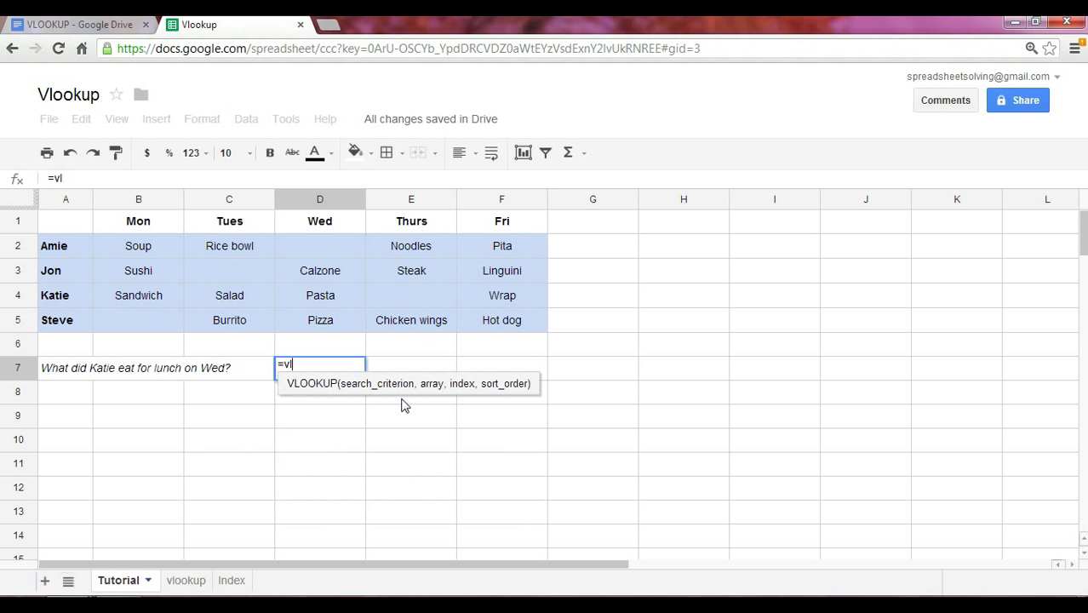
type("ookup(")
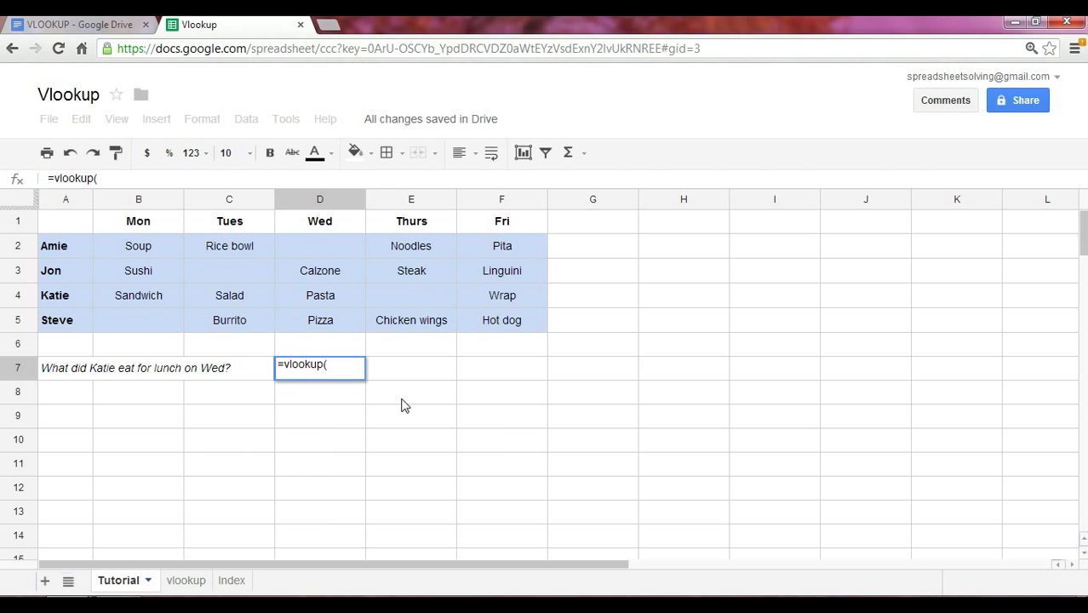
type("\"Katie\", ,")
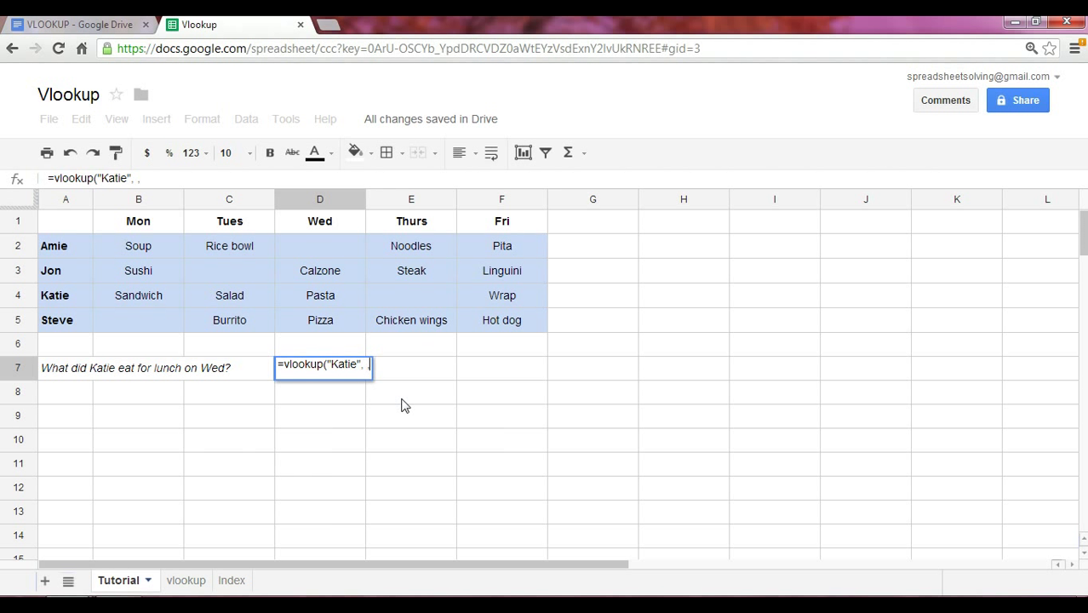
key("BackSpace")
left_click_drag(79, 244, 515, 328)
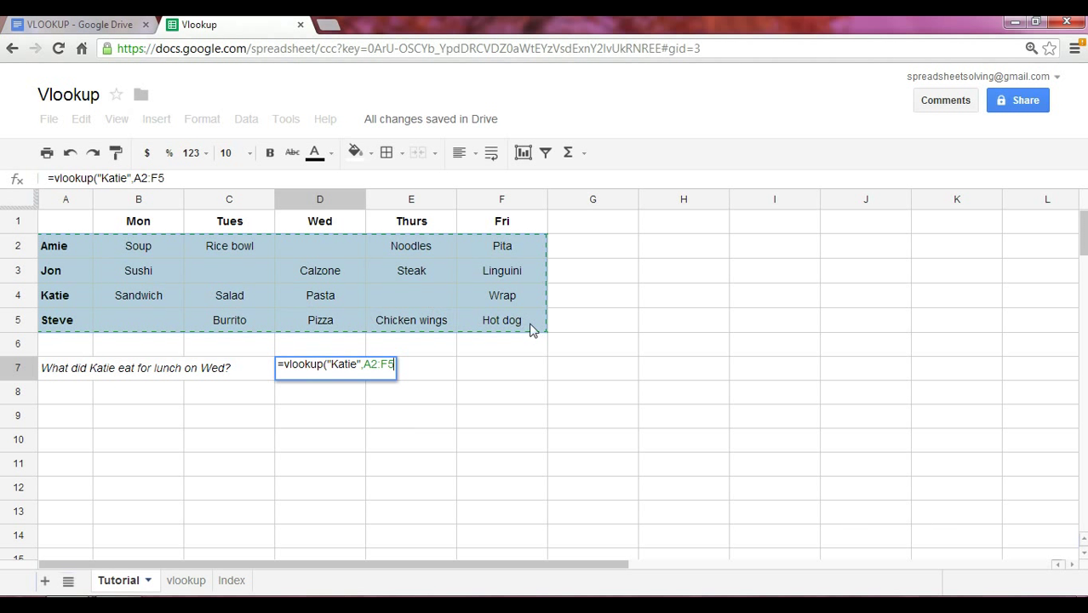
- Finish D7's formula with column index 4 and False, so it returns Pasta
type(",")
type("4")
type(", False)")
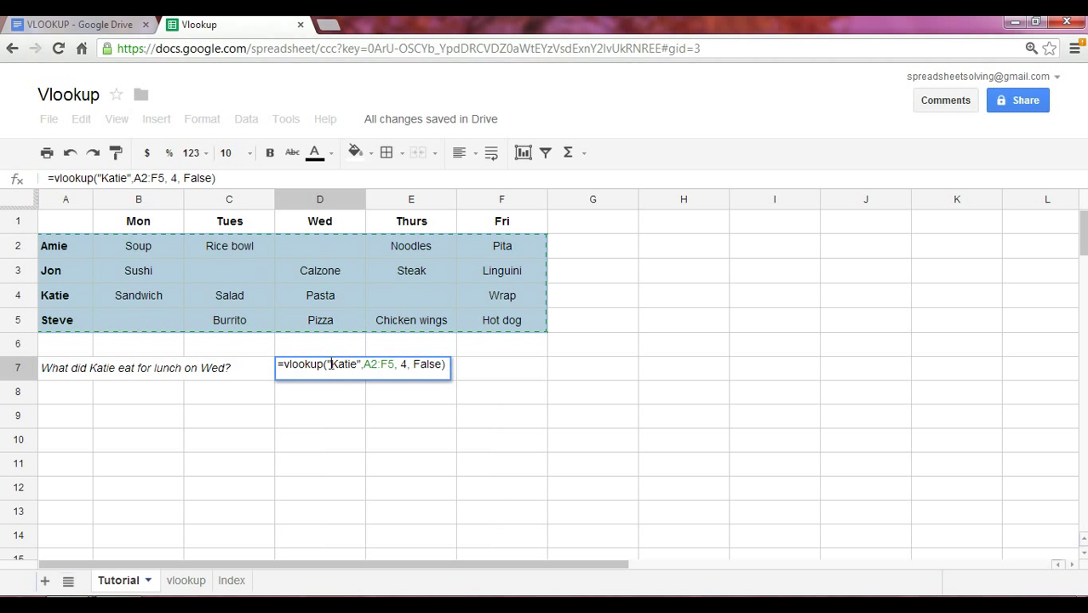
left_click_drag(331, 363, 364, 364)
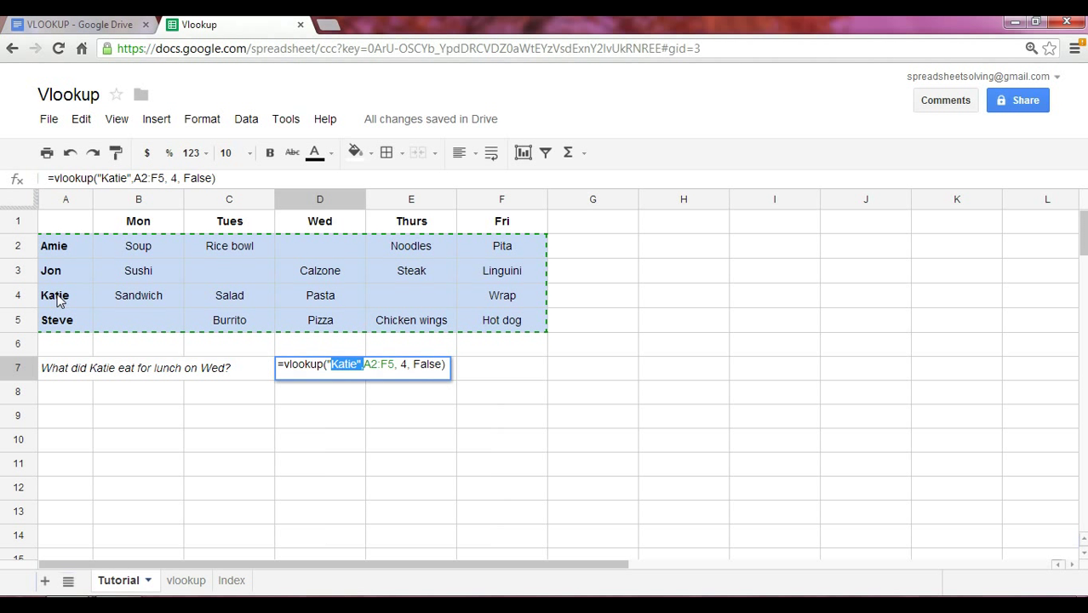
key("Return")
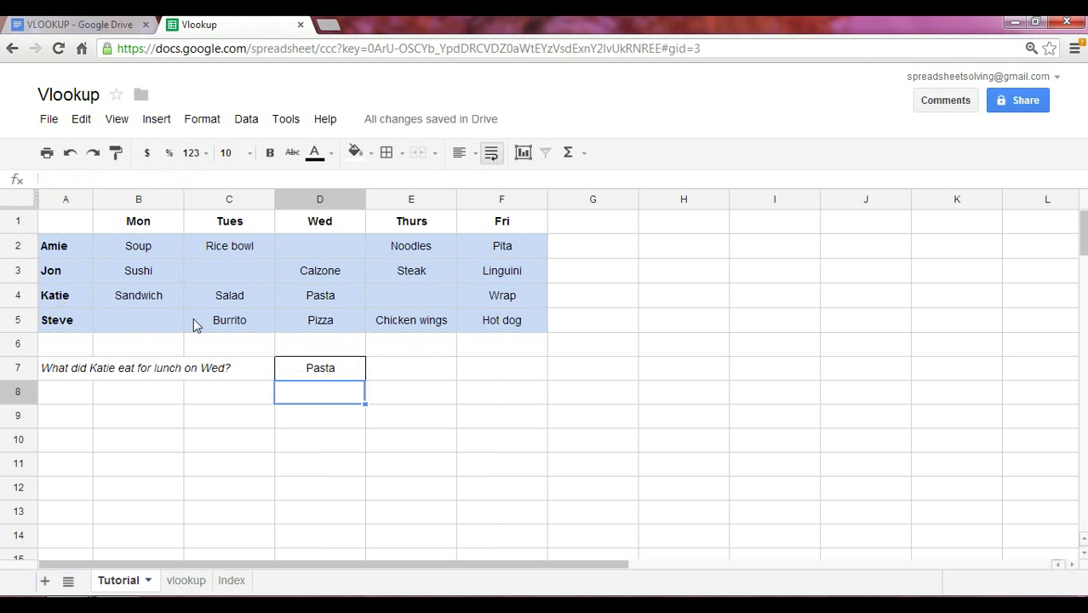
- Change D7's lookup value to "KK" and the match argument to True, still returning Pasta
left_click(329, 302)
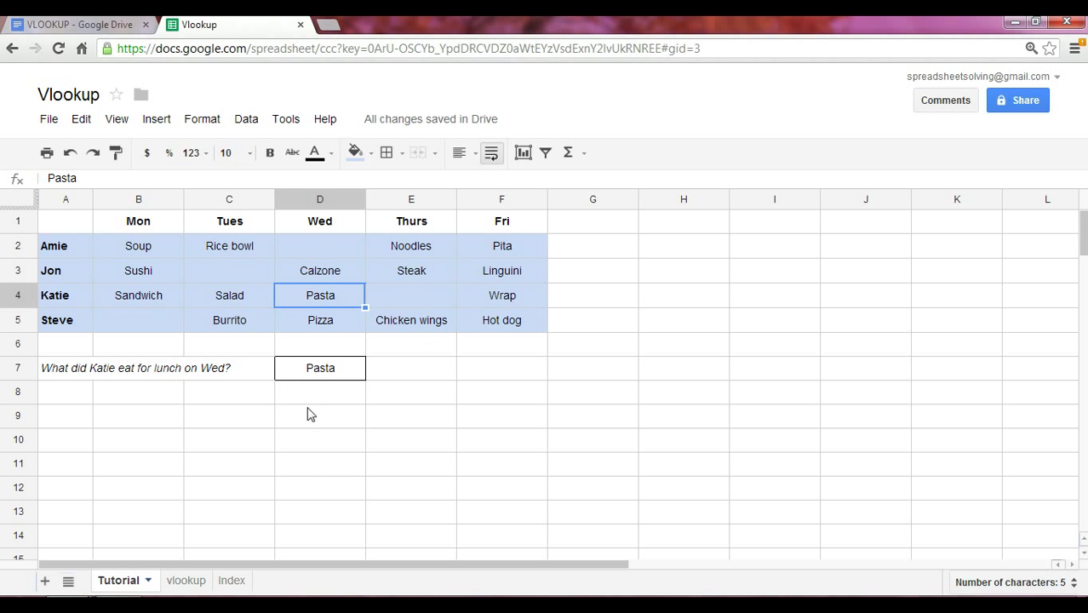
left_click(336, 376)
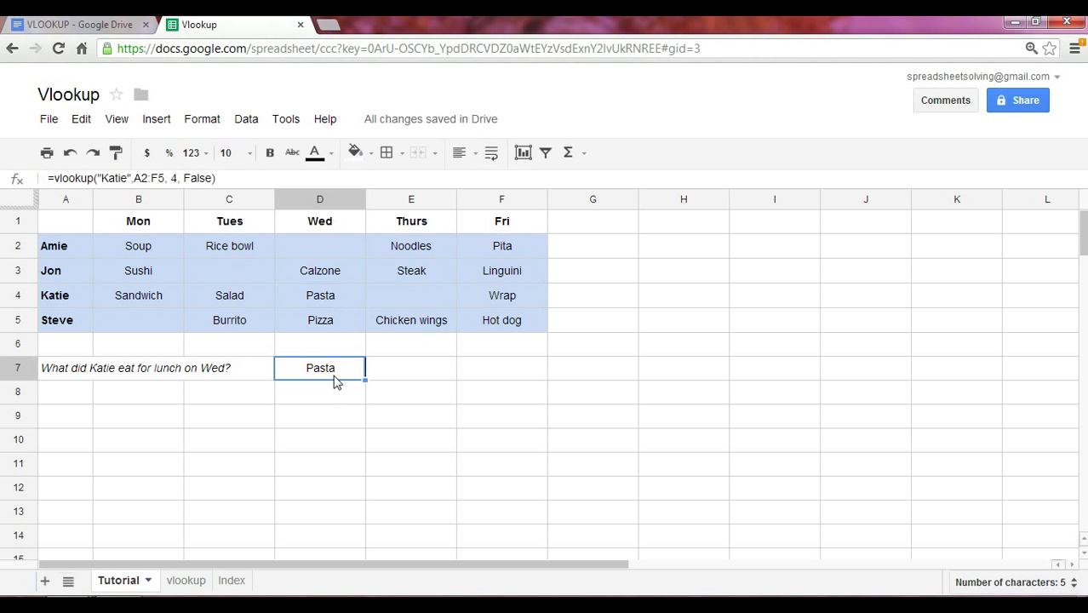
left_click(121, 181)
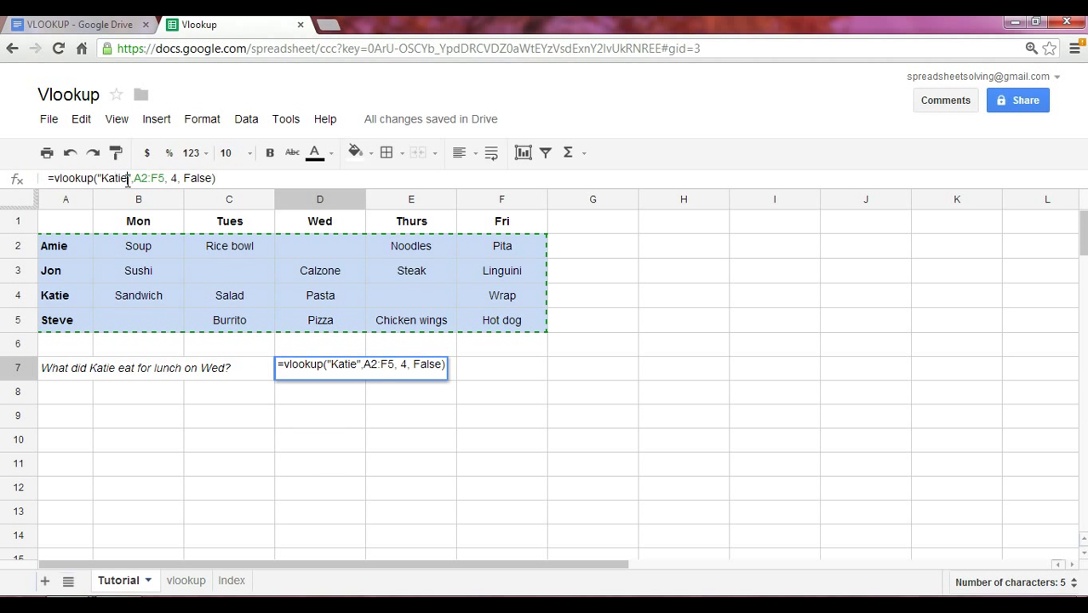
key("BackSpace")
key("BackSpace")
key("BackSpace")
key("BackSpace")
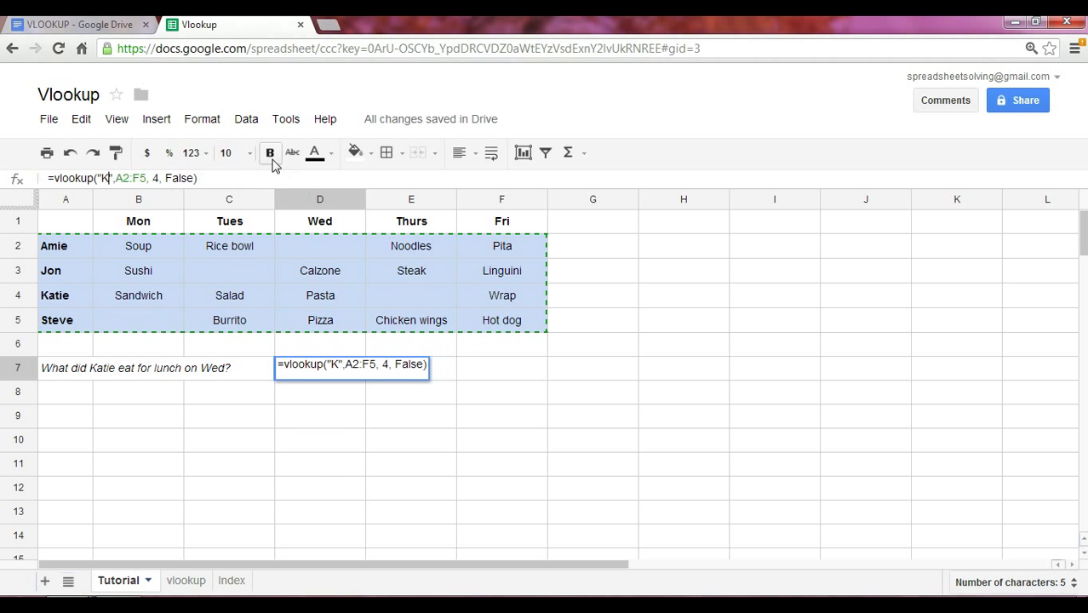
type("K")
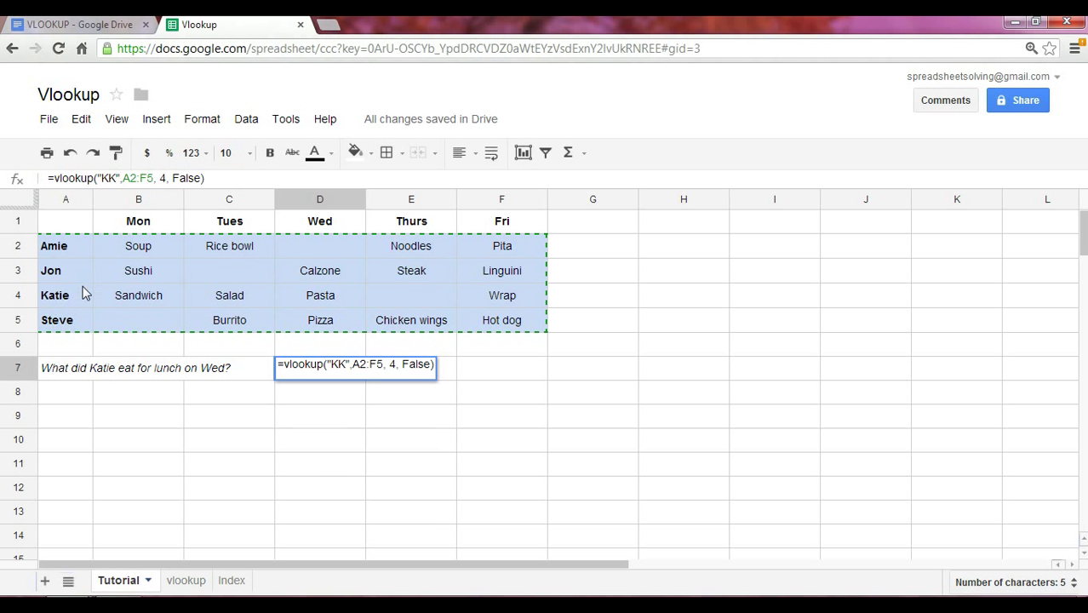
double_click(428, 364)
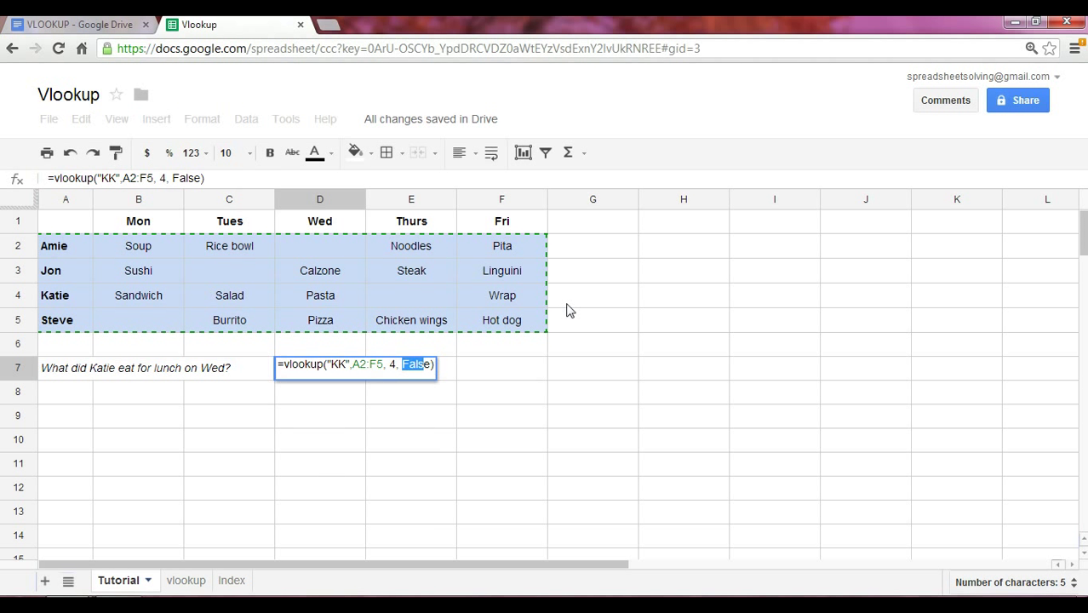
type("e")
key("BackSpace")
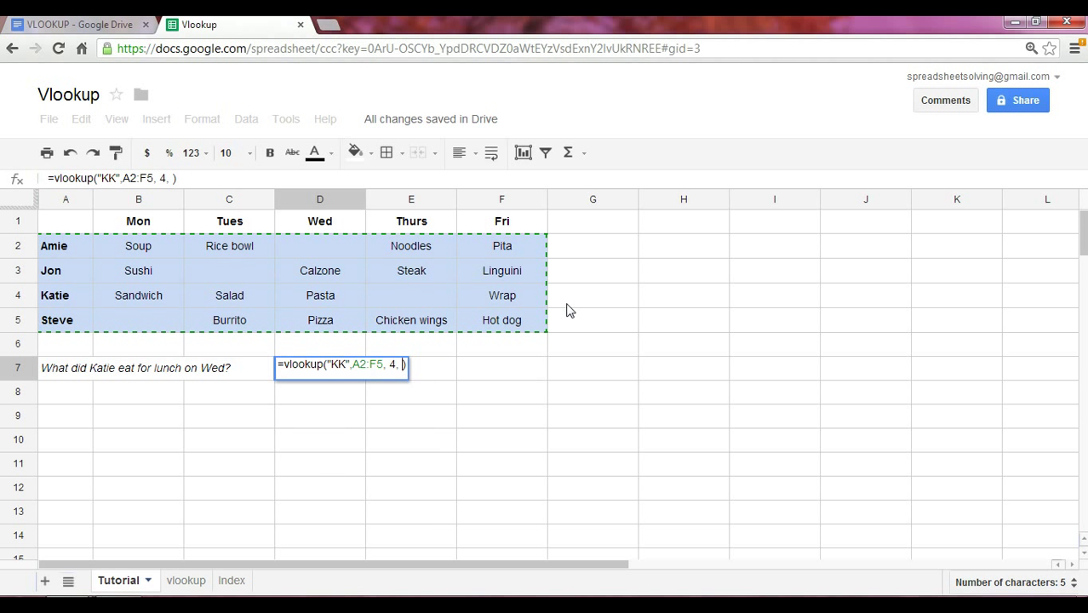
type("True")
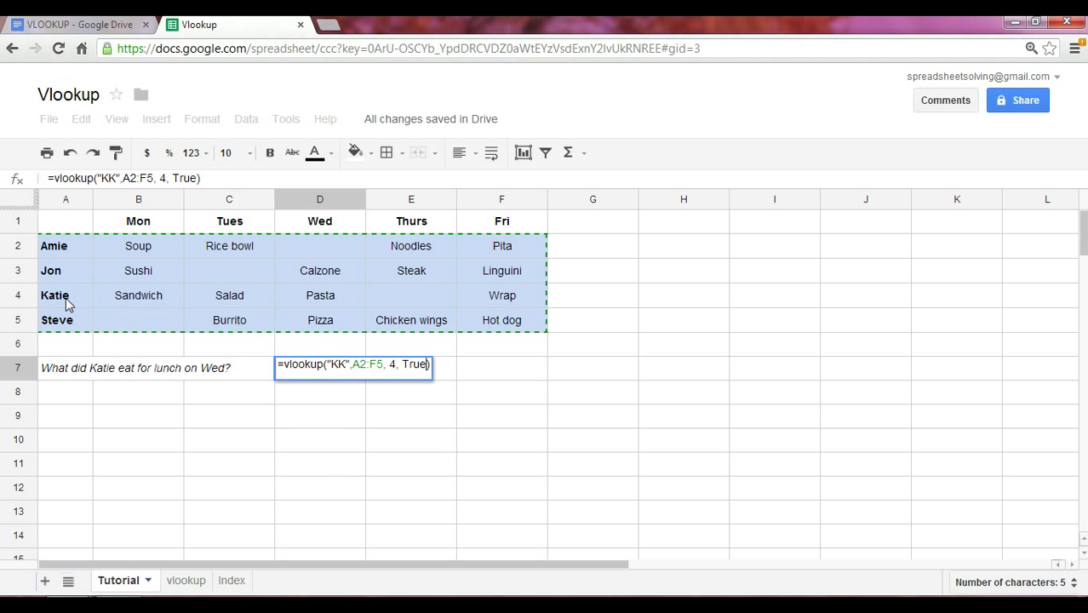
key("Return")
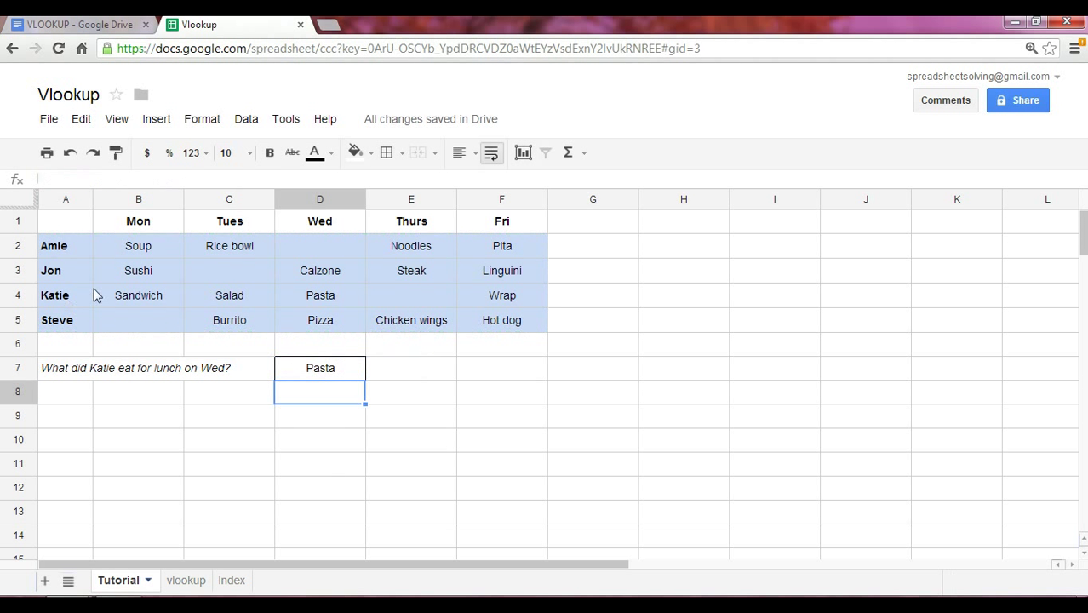
left_click(315, 377)
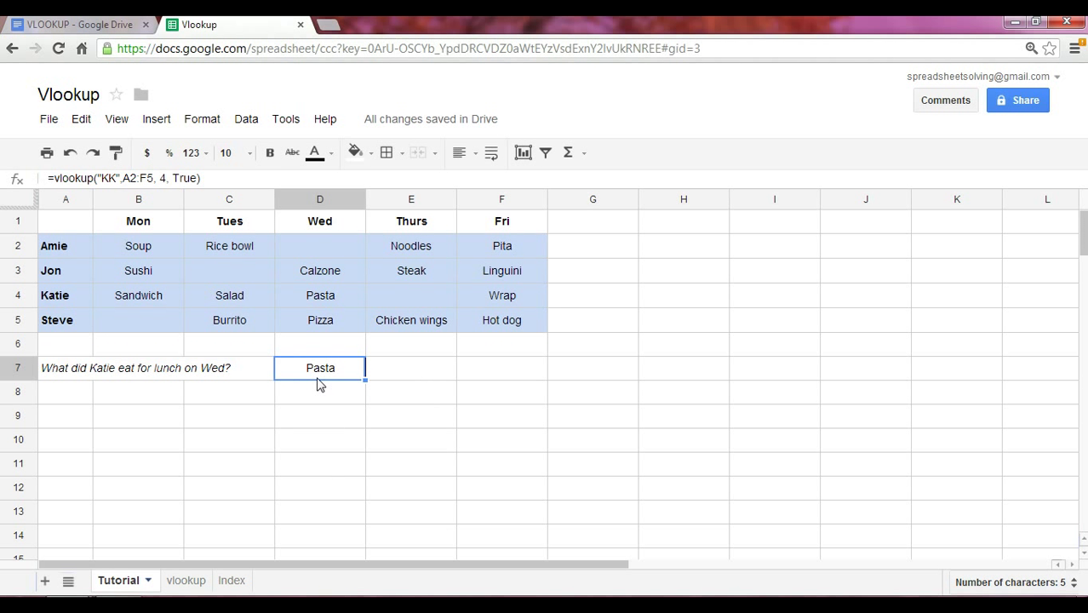
double_click(309, 375)
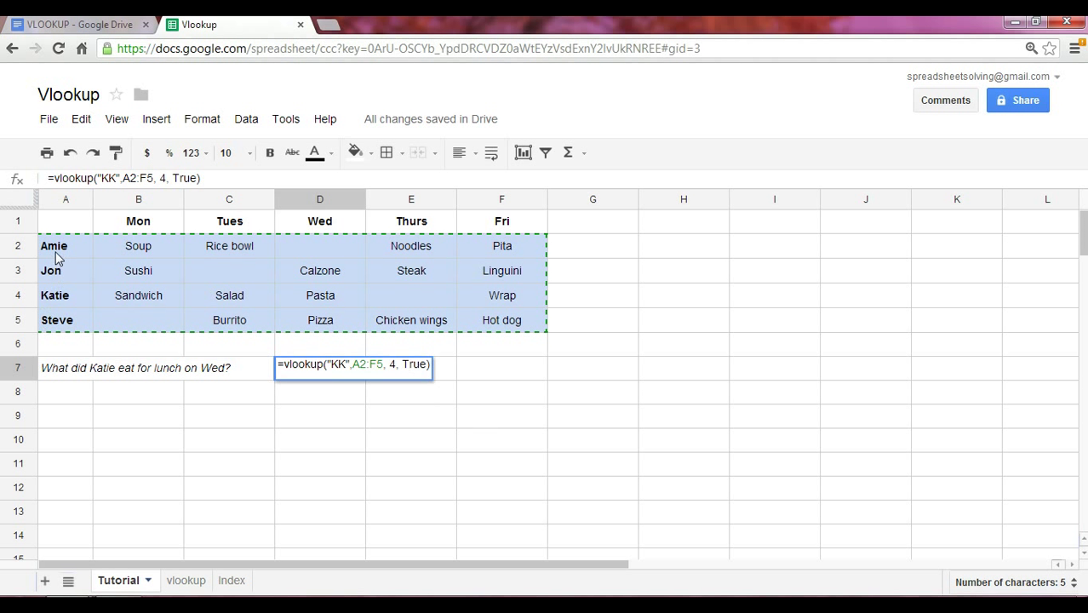
key("Return")
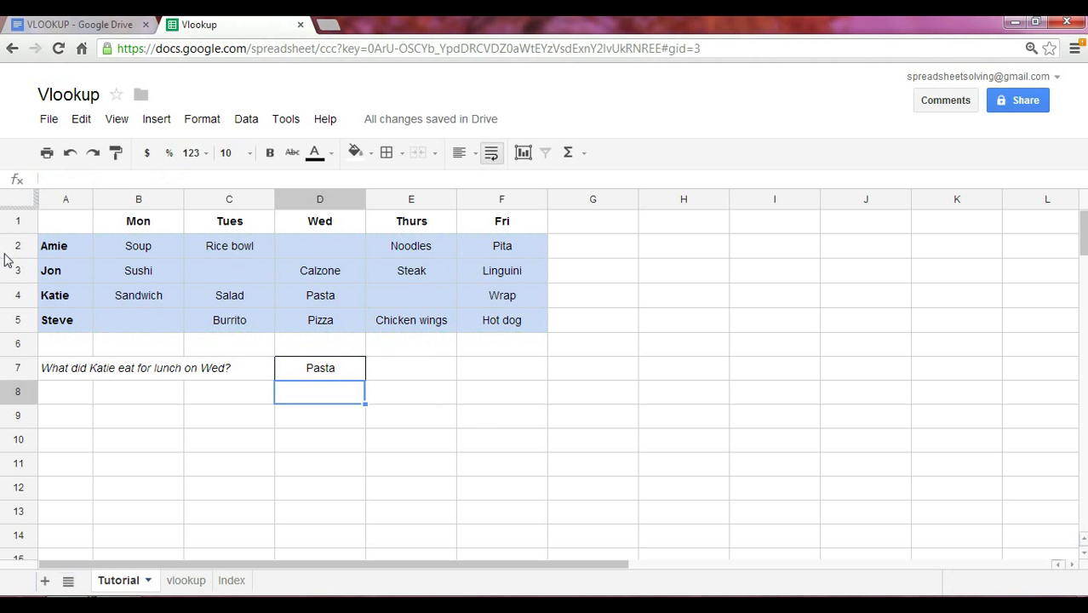
left_click(435, 532)
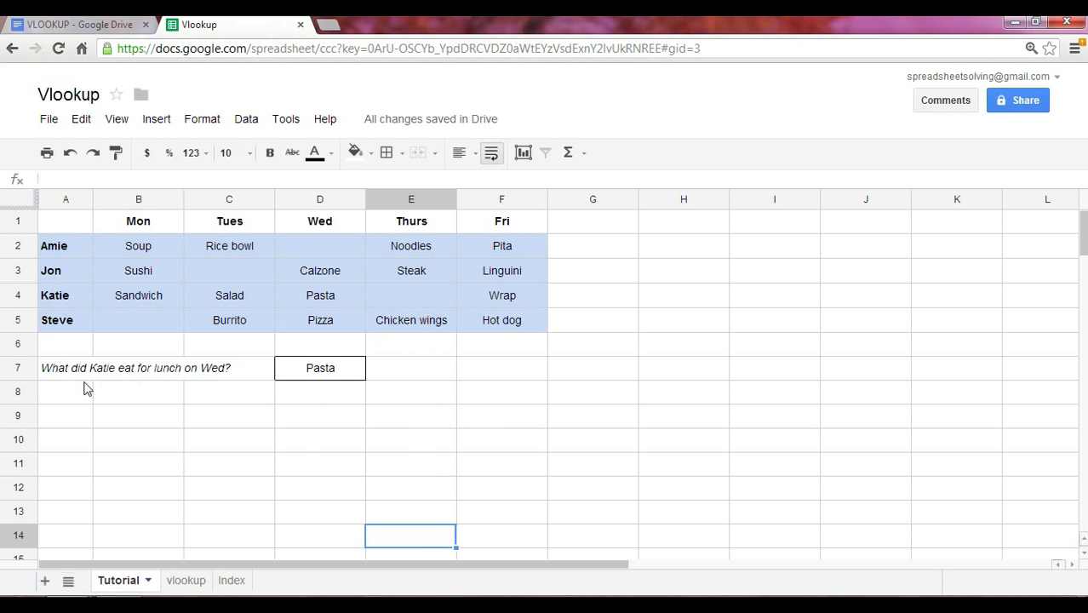
- Point out Katie's row and her empty Thursday cell E4
left_click(62, 304)
left_click(417, 298)
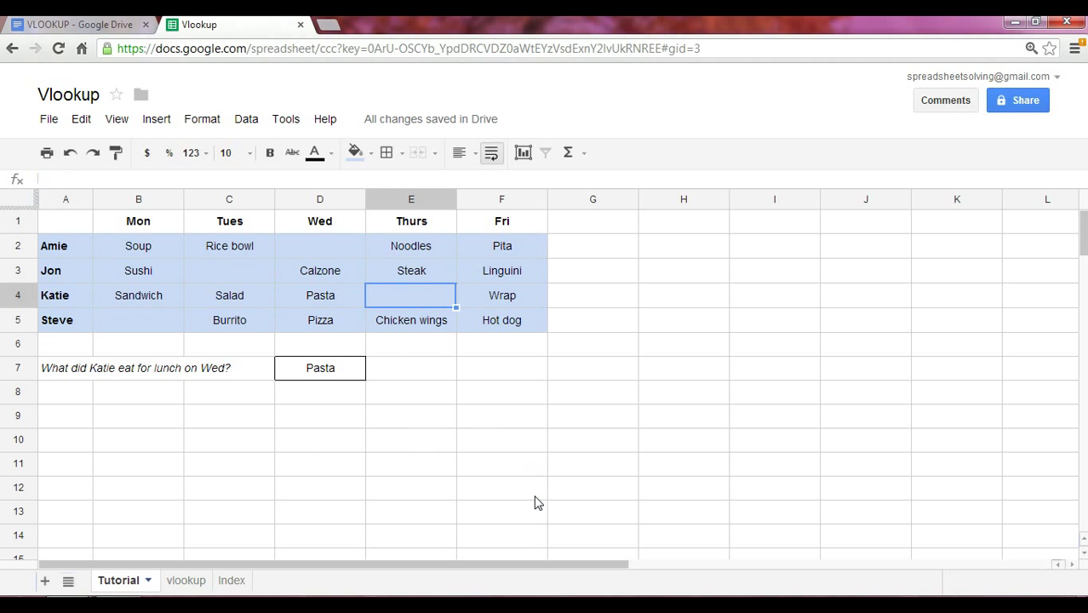
left_click(454, 492)
- Change D7's column index from 4 to 5, so it returns Katie's blank Thursday entry
left_click(327, 375)
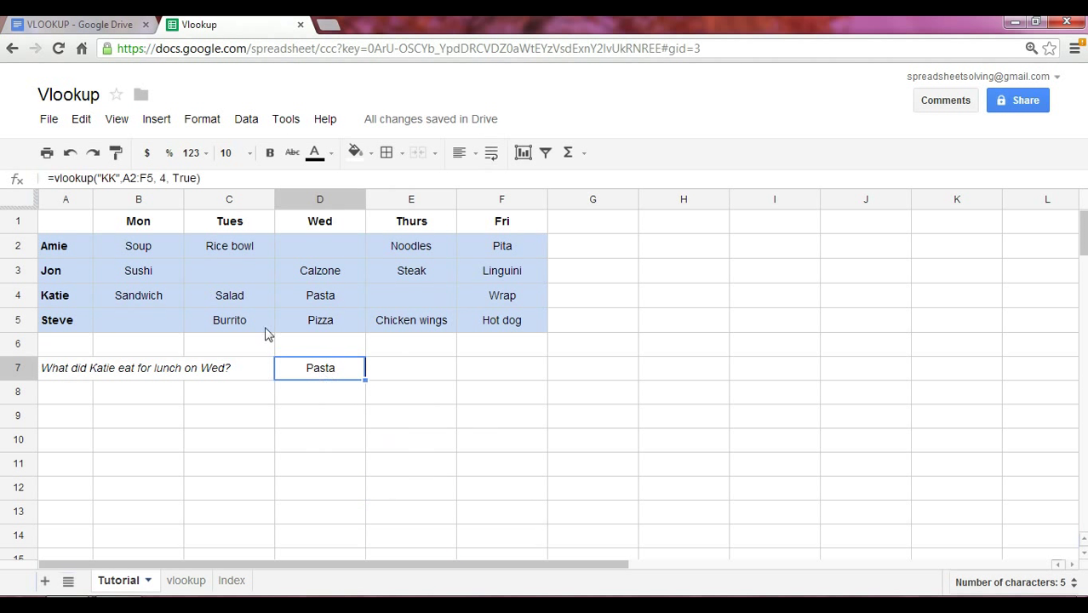
left_click(166, 178)
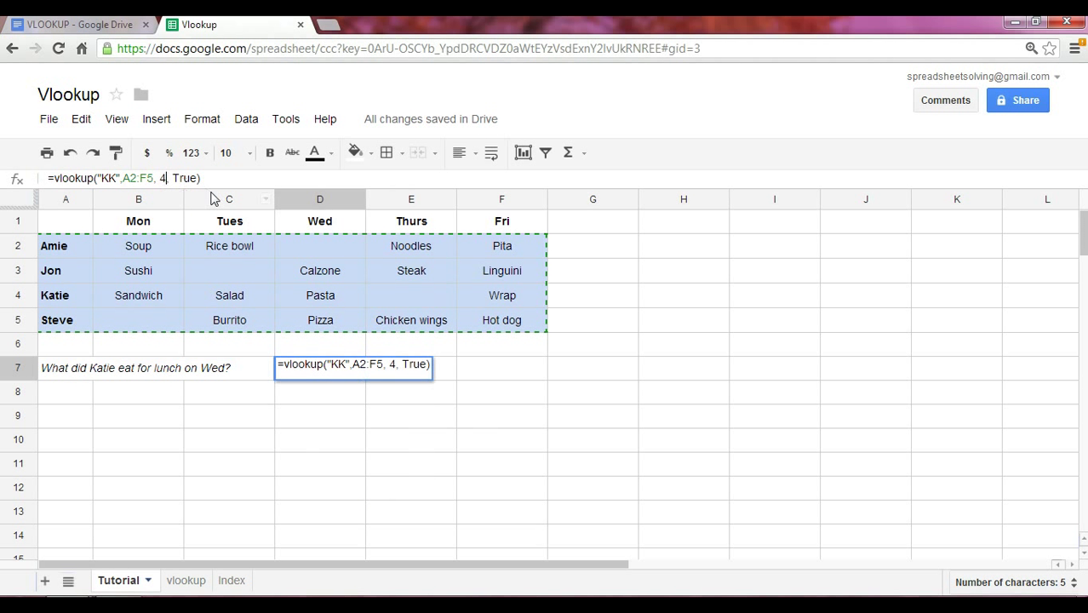
key("BackSpace")
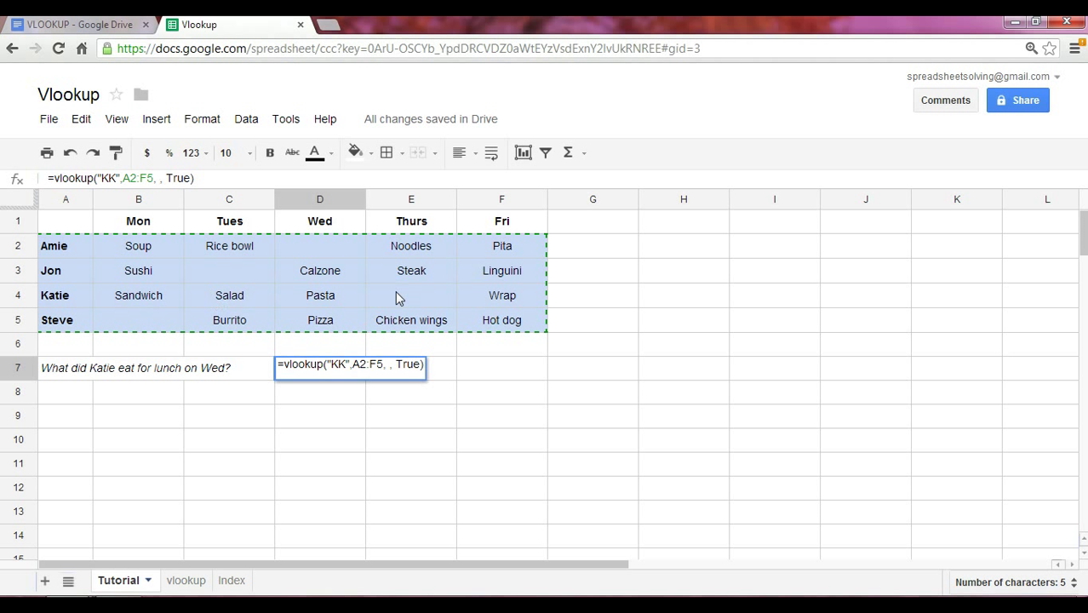
left_click(384, 363)
type("5")
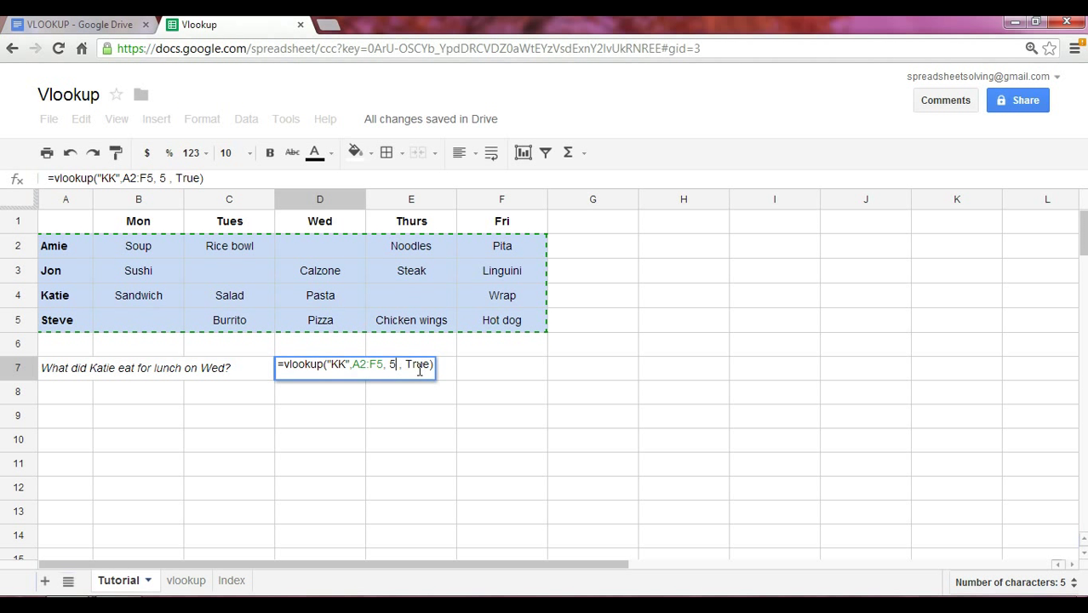
left_click_drag(330, 364, 349, 364)
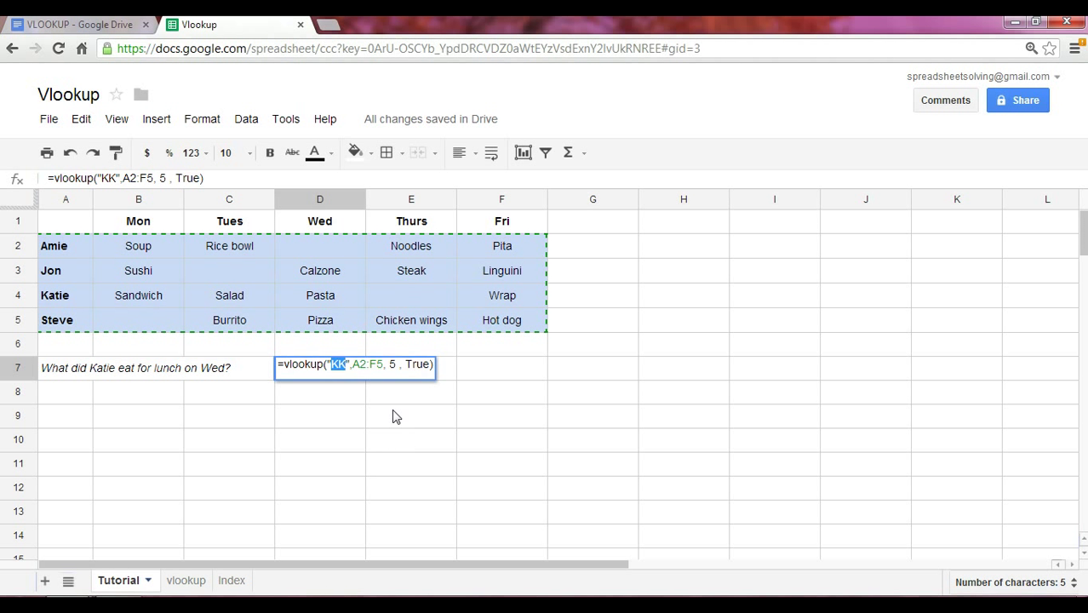
key("Return")
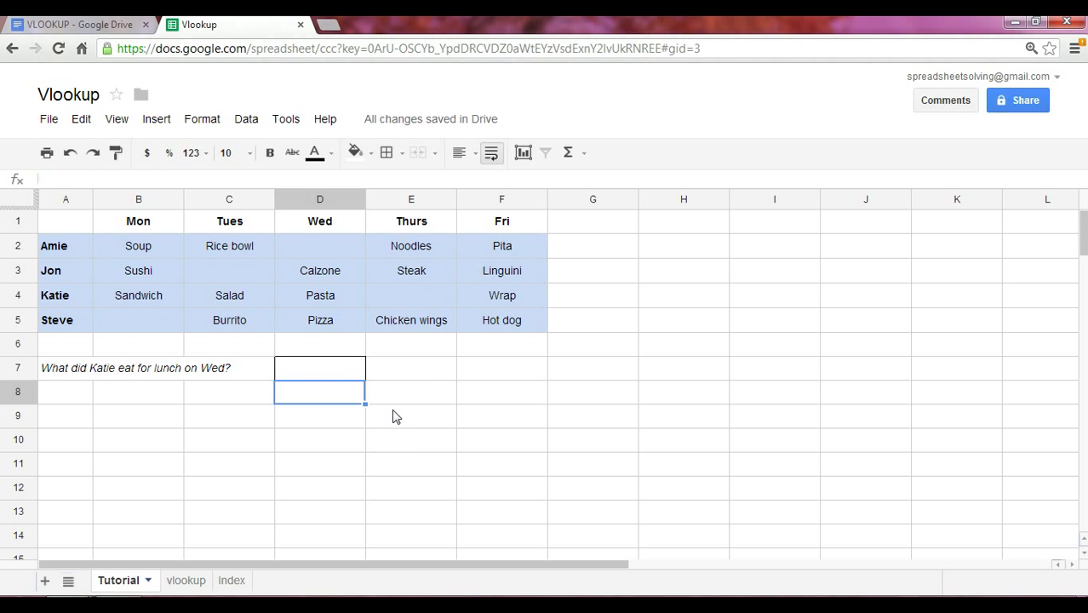
left_click(235, 394)
left_click(298, 374)
left_click(423, 379)
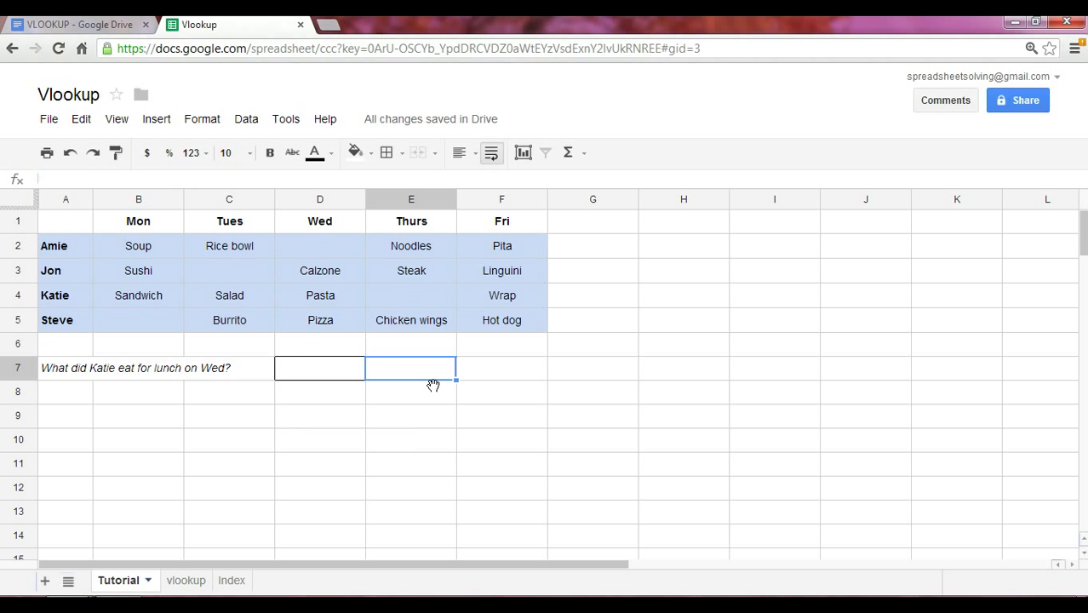
- On the vlookup sheet, inspect the vlookup part of C6's prize-winner formula
left_click(191, 590)
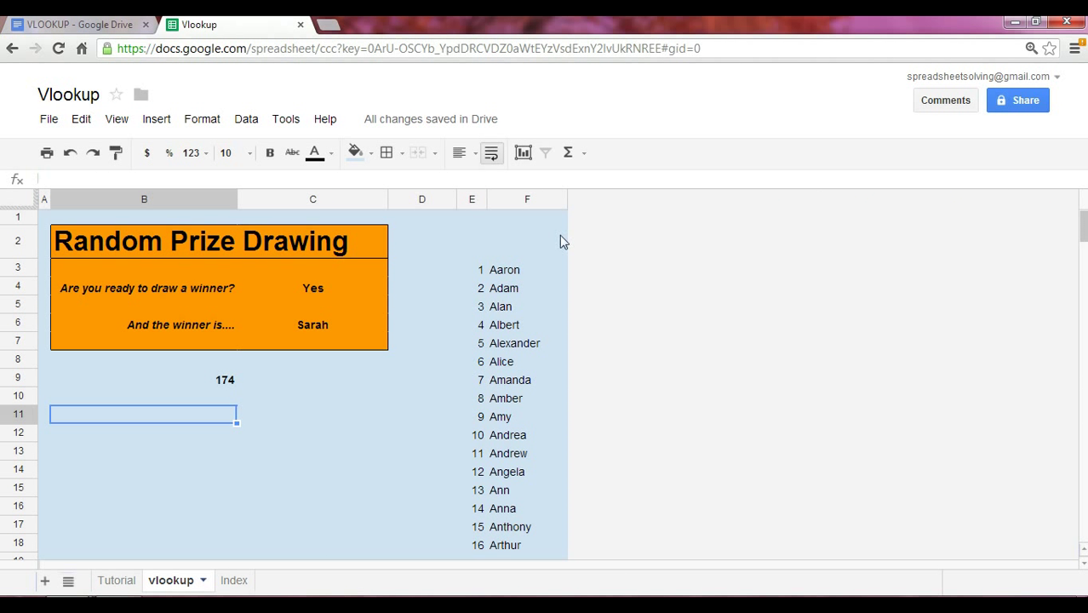
left_click(304, 324)
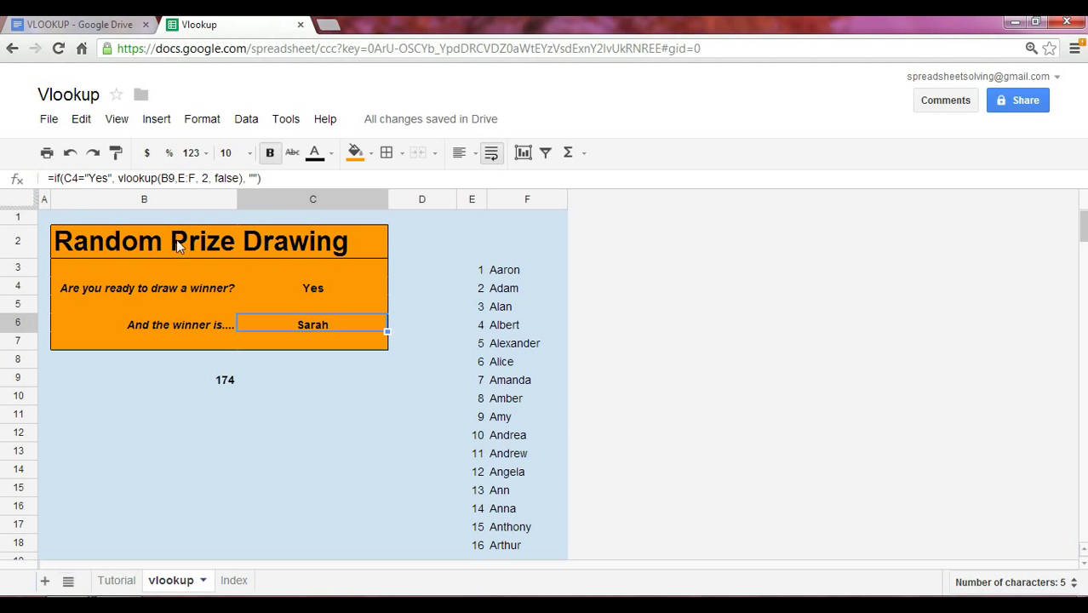
left_click_drag(119, 180, 245, 186)
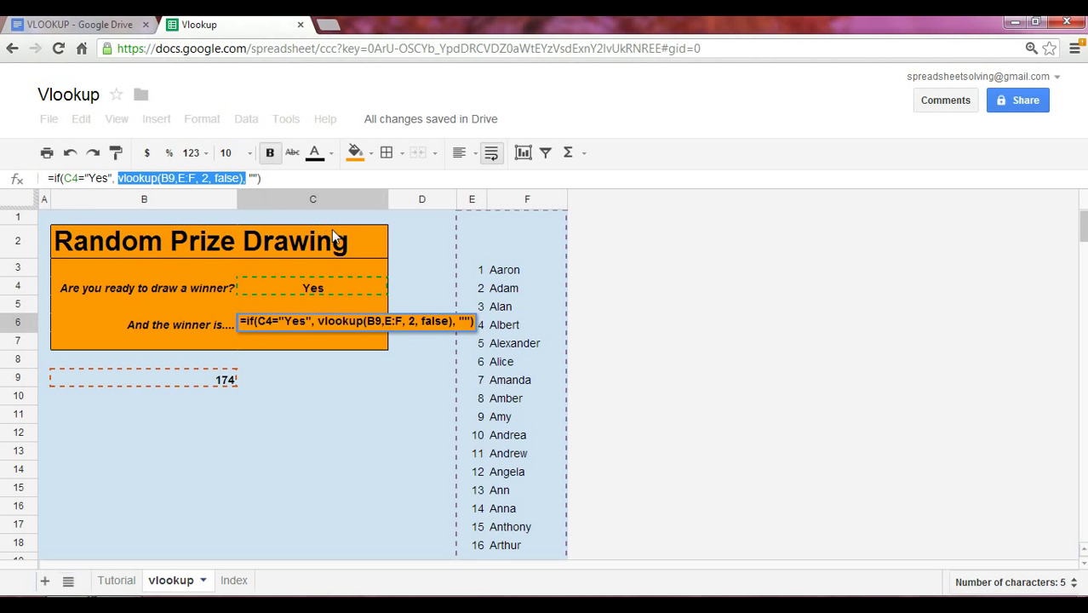